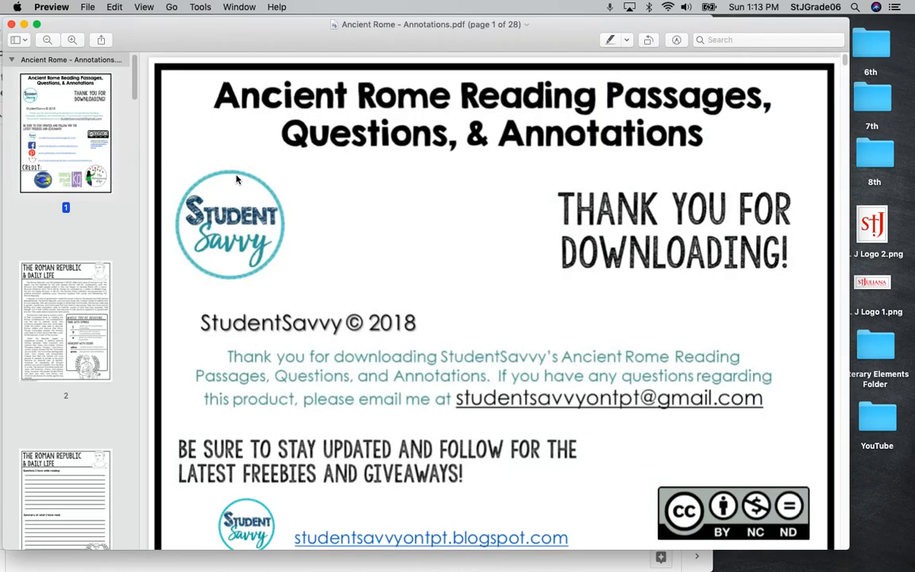
# Find and open the "Roman Law and Its Influences" reading passage, page 12, in the Ancient Rome PDF.
pyautogui.click(93, 291)
pyautogui.scroll(-5, 76, 288)
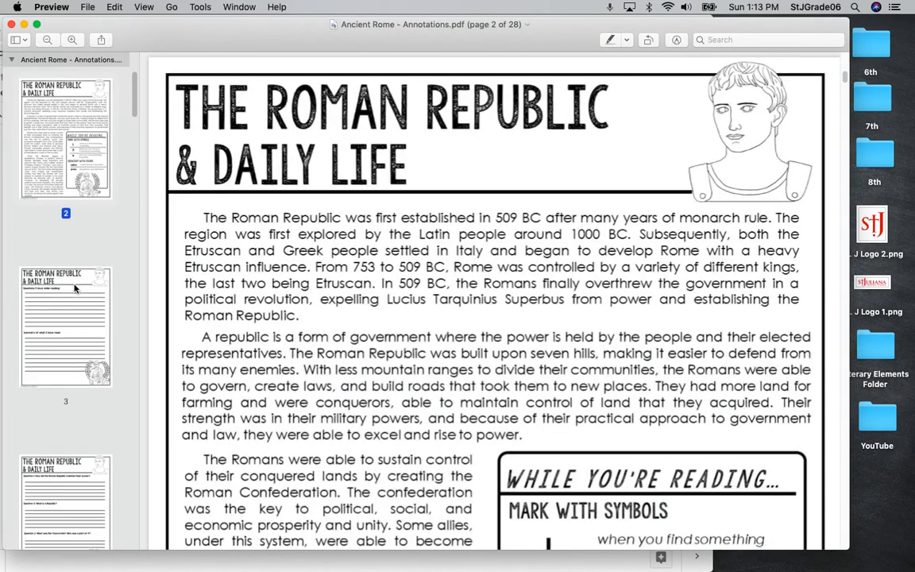
pyautogui.scroll(-3, 76, 289)
pyautogui.click(70, 267)
pyautogui.scroll(-4, 387, 219)
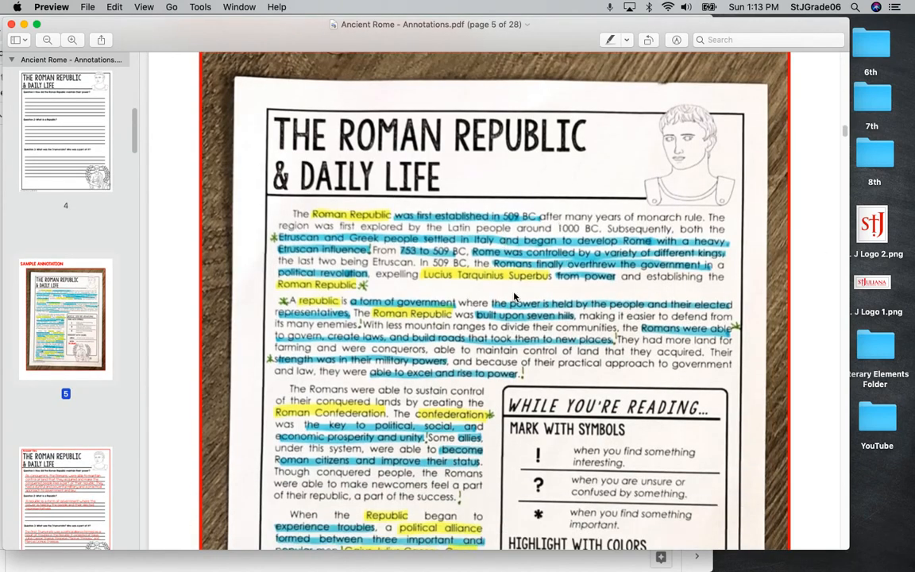
pyautogui.scroll(-10, 87, 369)
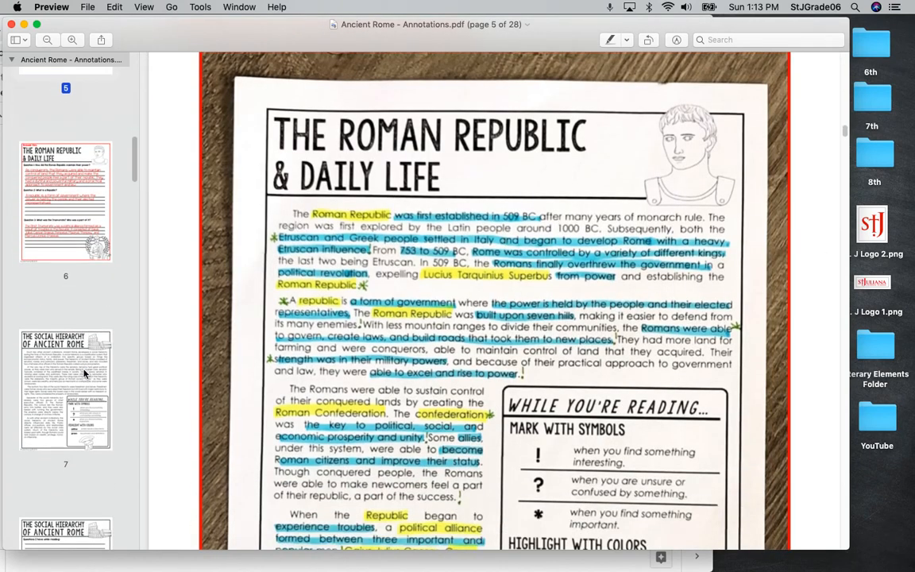
pyautogui.scroll(-4, 64, 318)
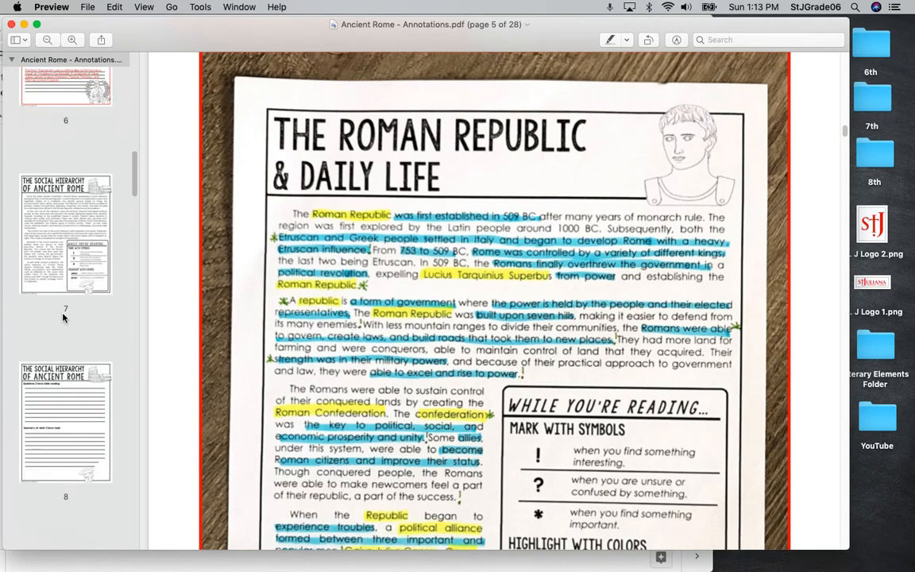
pyautogui.scroll(-12, 65, 320)
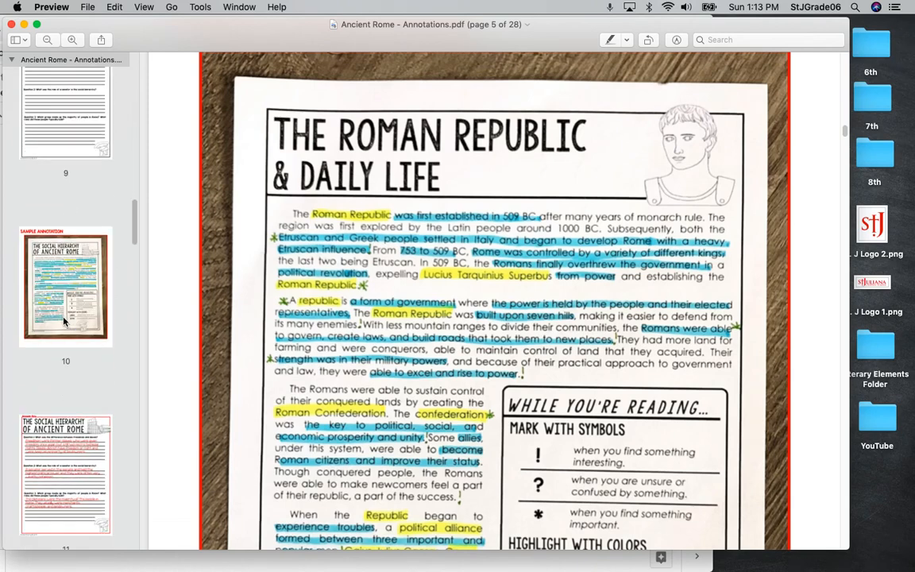
pyautogui.scroll(-4, 59, 301)
pyautogui.click(51, 355)
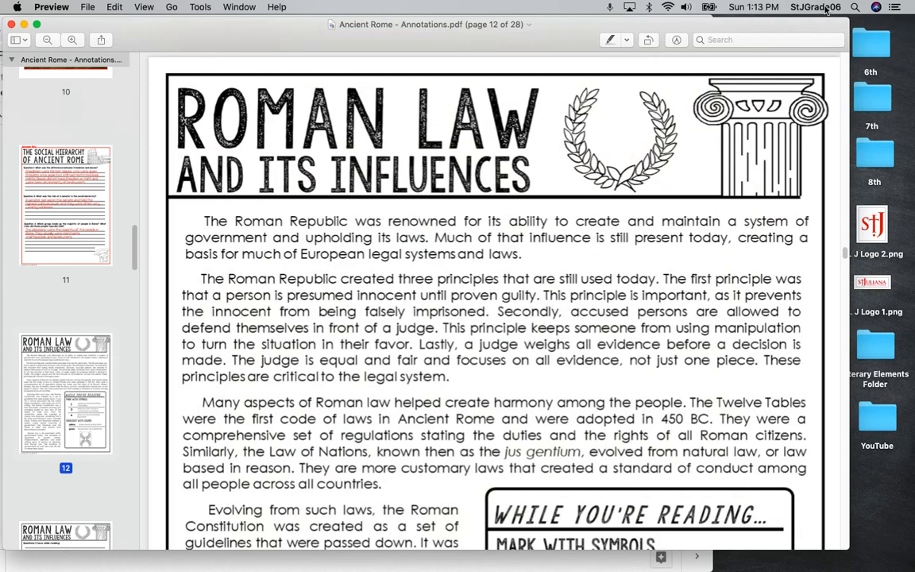
# Move the PDF window aside and set the page display to Single Page.
pyautogui.moveTo(812, 23); pyautogui.dragTo(851, 26)
pyautogui.click(53, 7)
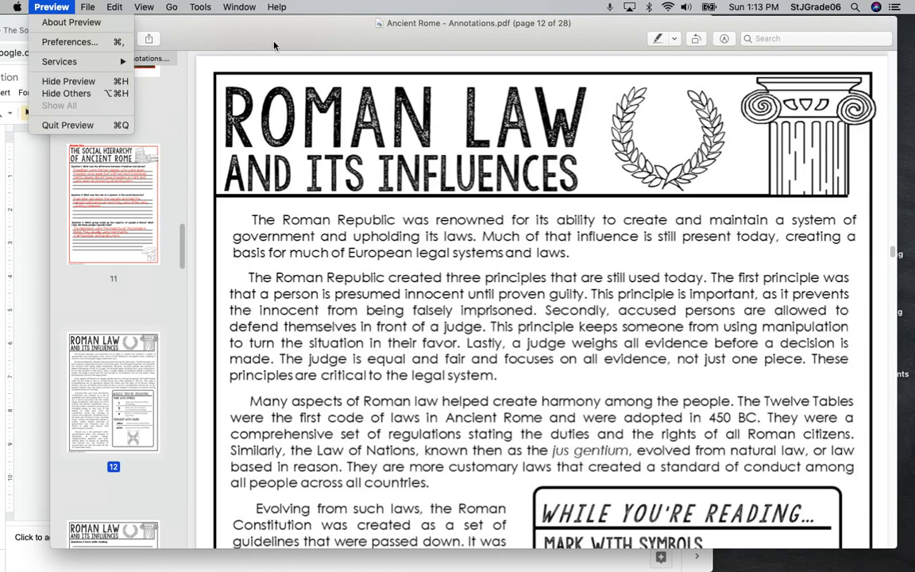
pyautogui.click(248, 36)
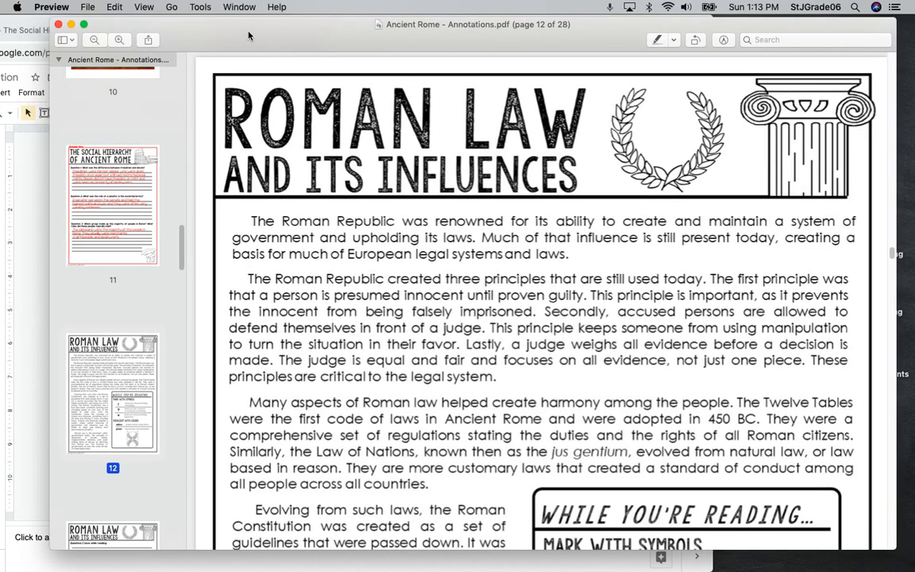
pyautogui.click(67, 39)
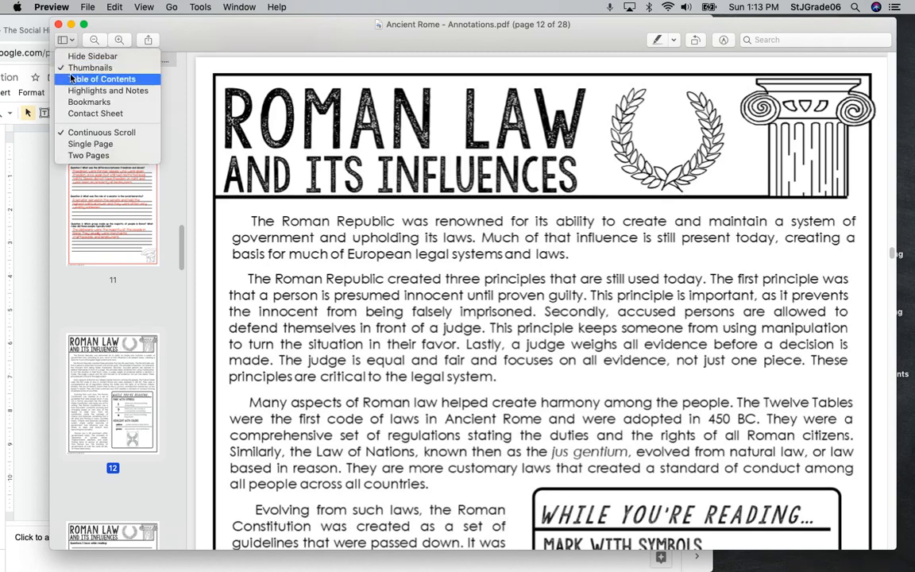
pyautogui.click(89, 144)
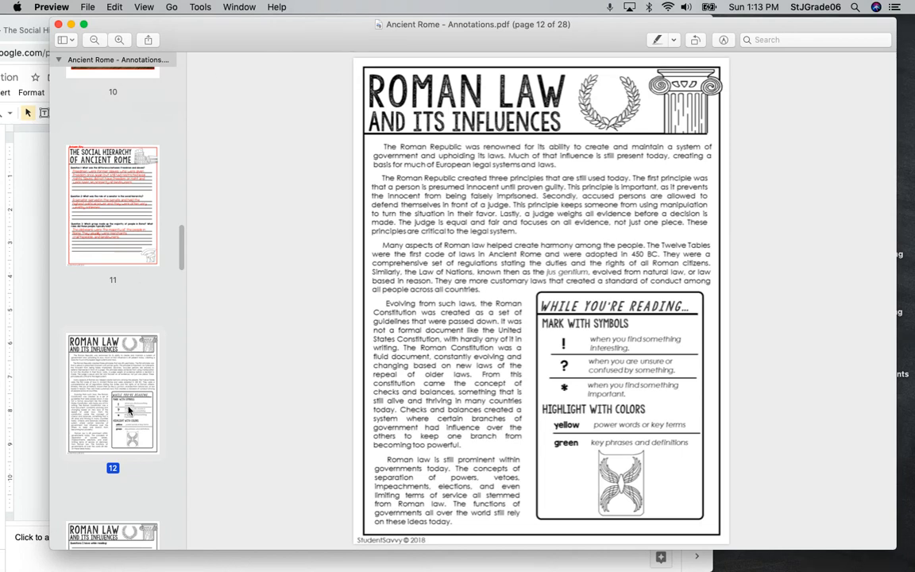
# Duplicate the Ancient Rome - Annotations PDF and go to the beginning of the copy's page thumbnails.
pyautogui.click(87, 8)
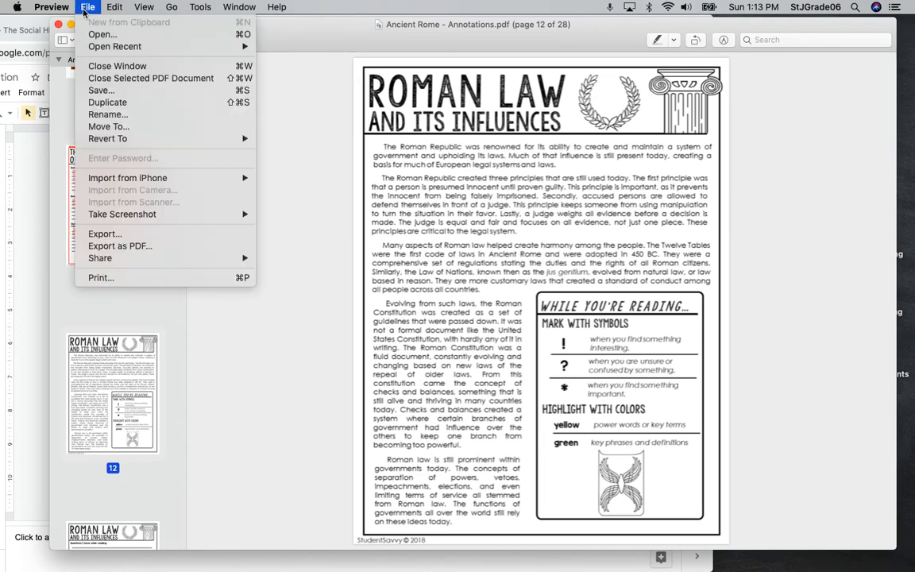
pyautogui.click(96, 98)
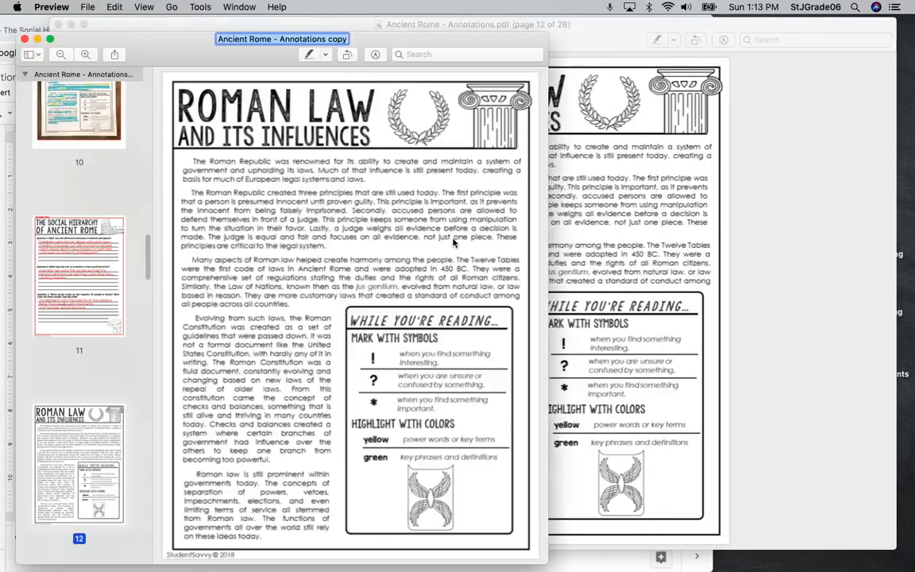
pyautogui.scroll(-3, 67, 268)
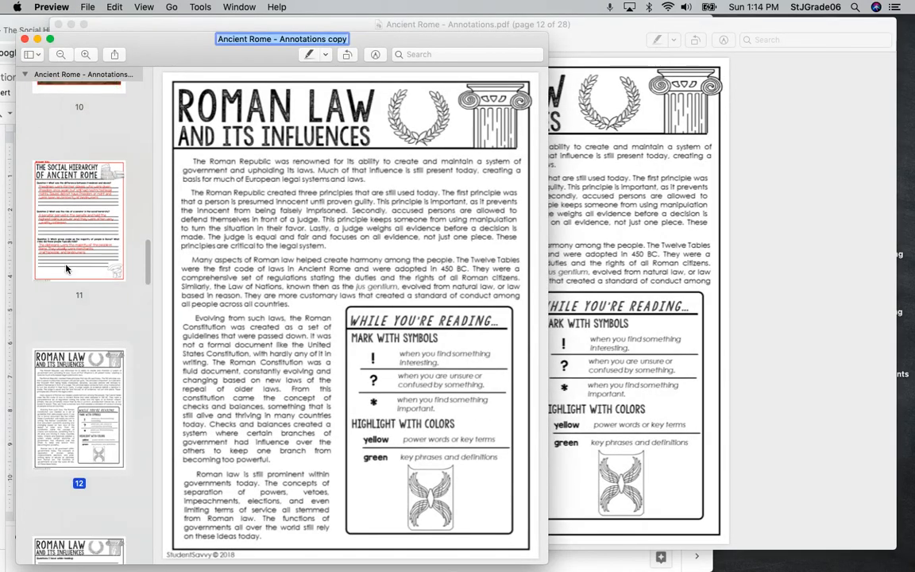
pyautogui.scroll(10, 73, 224)
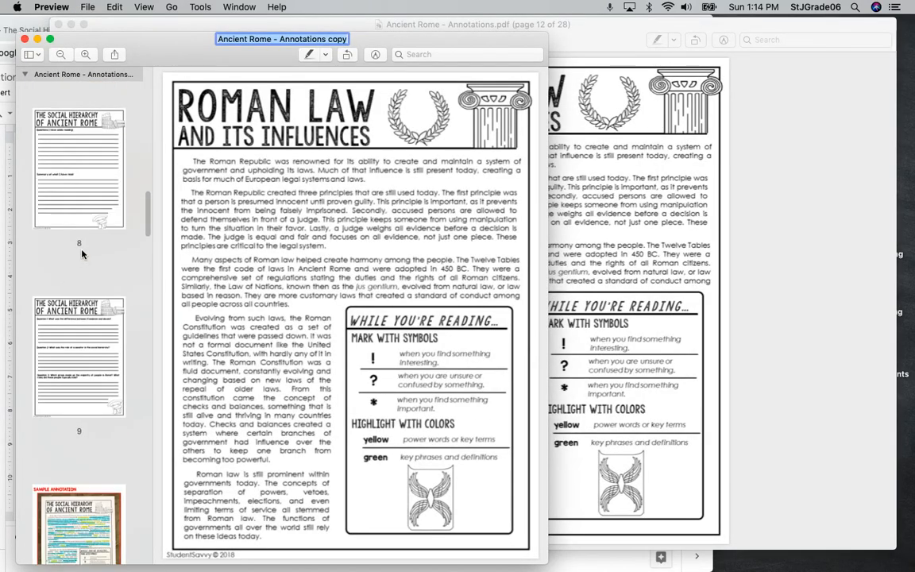
pyautogui.scroll(15, 98, 226)
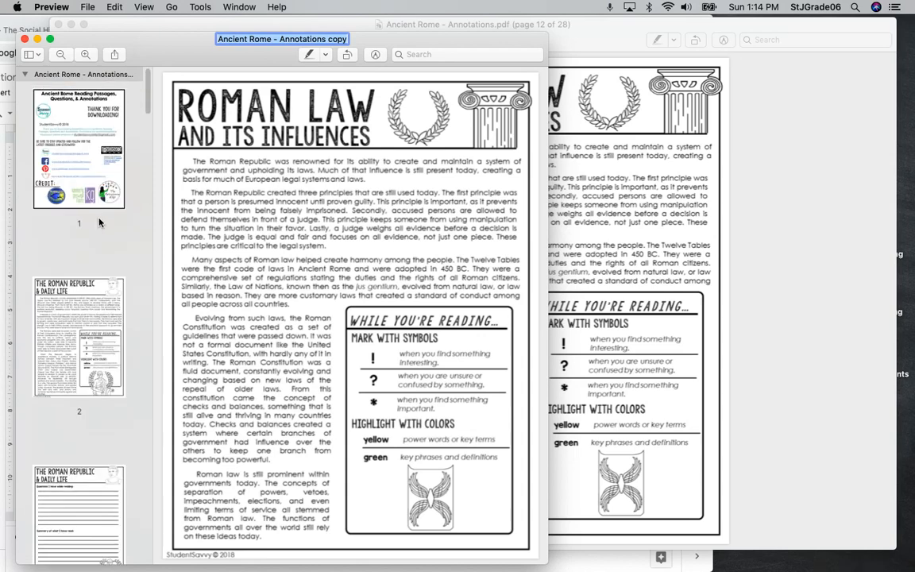
# Capture a screenshot of the full Roman Law passage page from the original PDF.
pyautogui.click(822, 64)
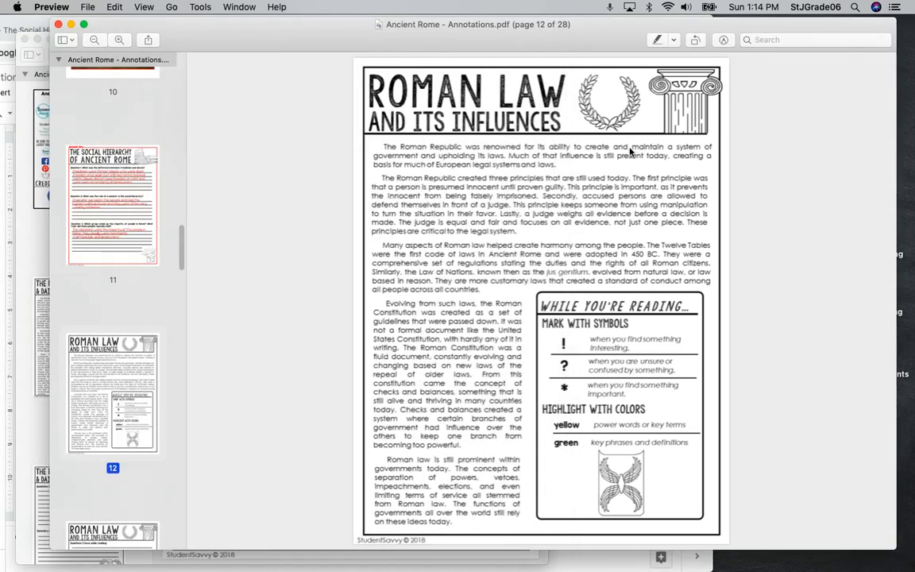
pyautogui.press('super+shift+4')
pyautogui.moveTo(355, 62); pyautogui.dragTo(725, 538)
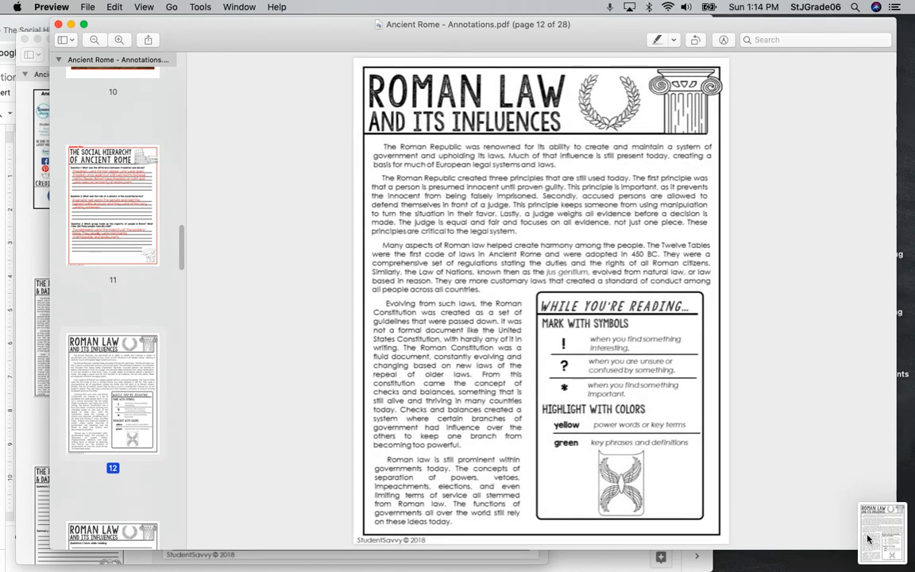
pyautogui.click(35, 115)
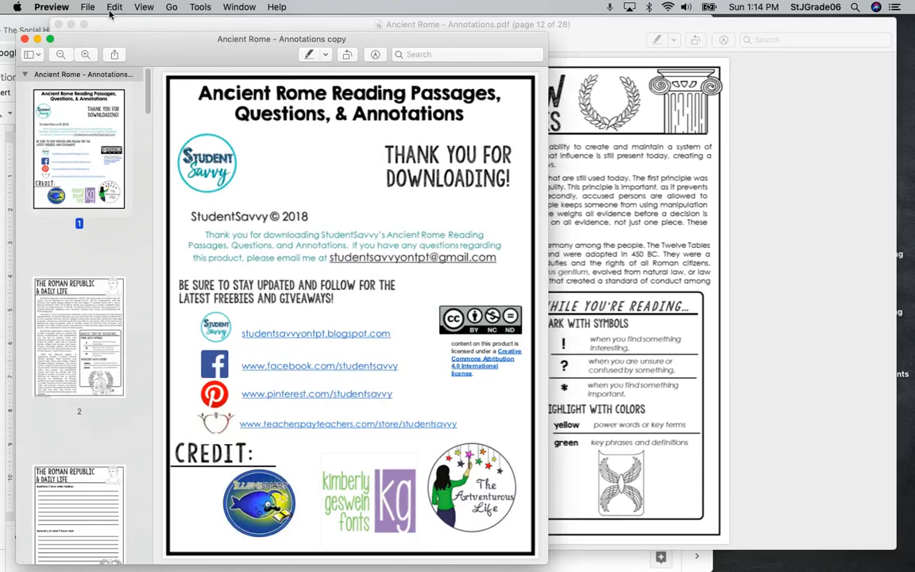
pyautogui.click(576, 39)
pyautogui.click(87, 6)
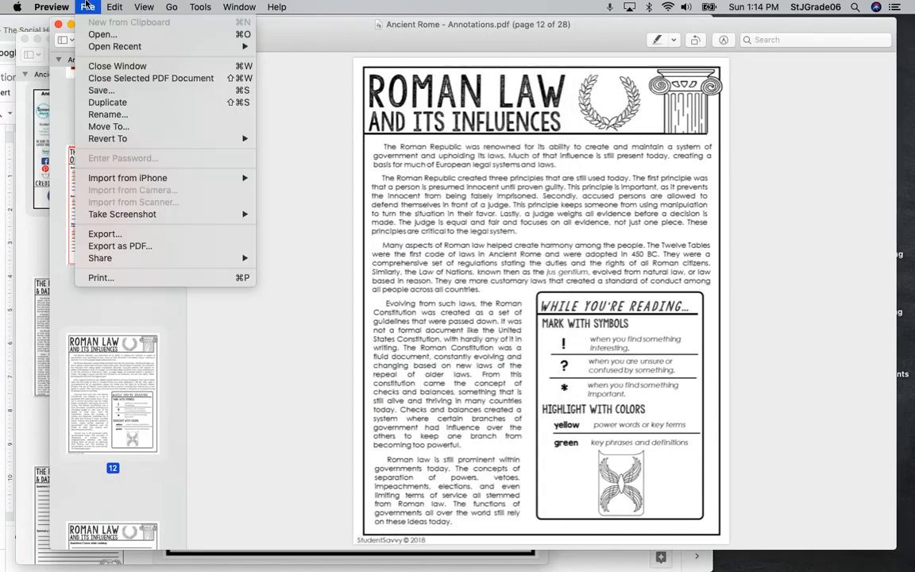
pyautogui.click(24, 125)
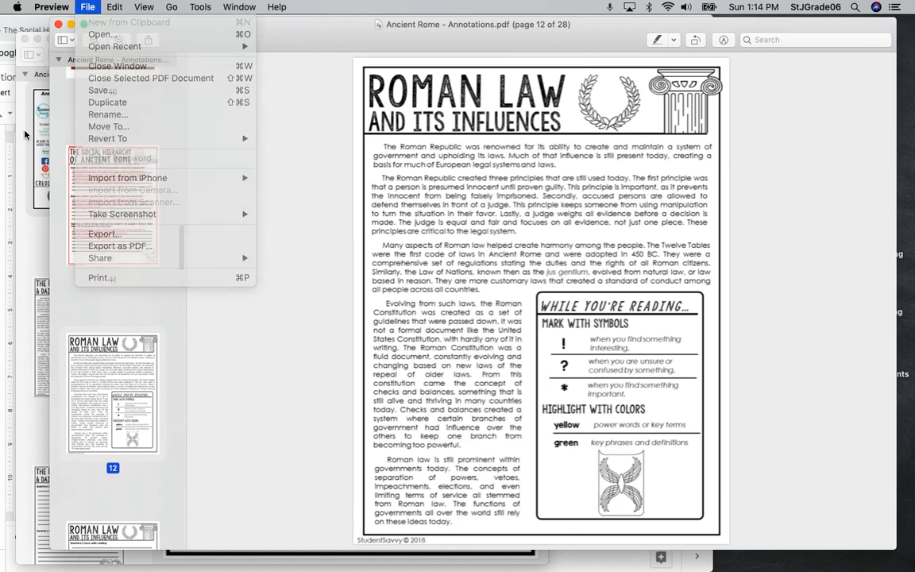
# Delete the cover page, the Roman Republic & Daily Life passage and its two blank question pages from the copy.
pyautogui.click(41, 125)
pyautogui.press('Delete')
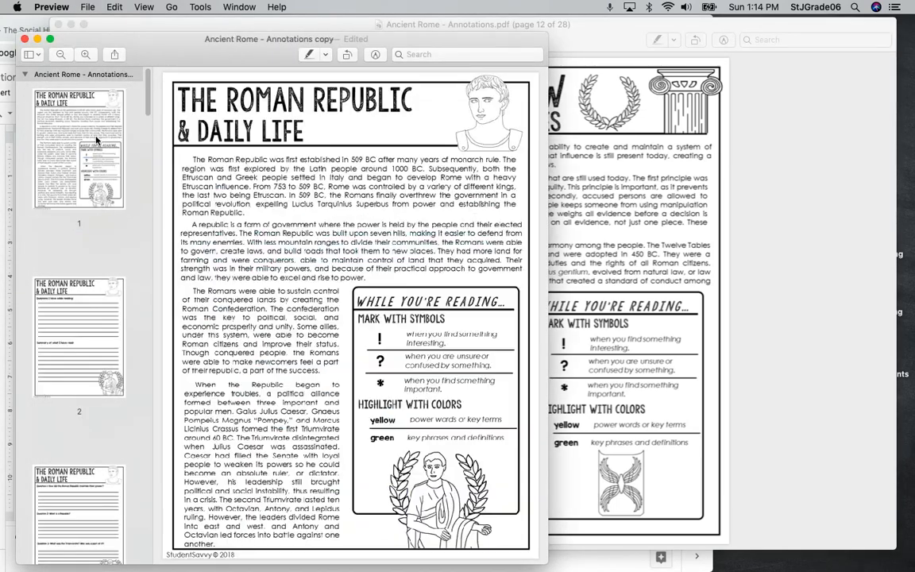
pyautogui.press('Delete')
pyautogui.press('Delete')
pyautogui.press('Delete')
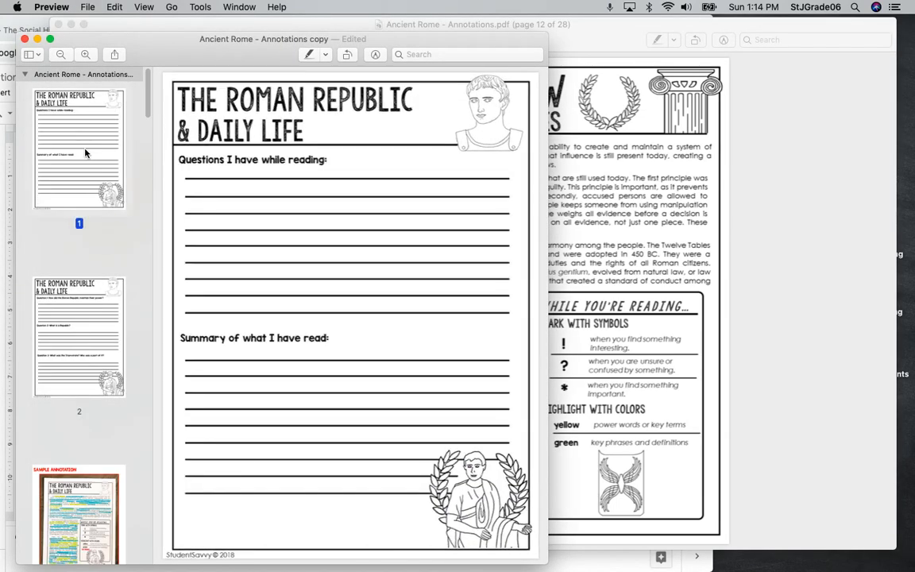
pyautogui.click(54, 165)
pyautogui.moveTo(38, 155); pyautogui.dragTo(53, 221)
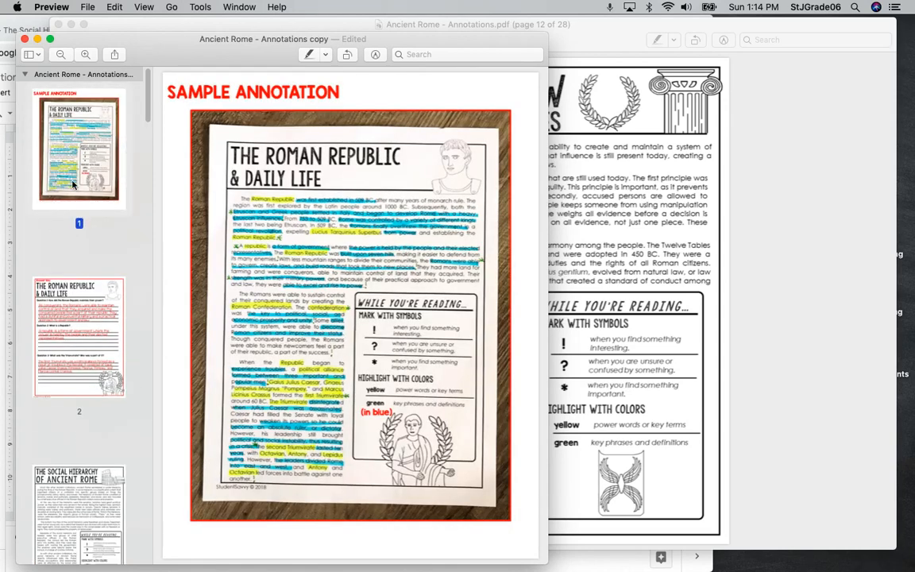
# Select pages 1 to 7 of the copy together, stopping before the Roman Law passage.
pyautogui.scroll(-3, 89, 334)
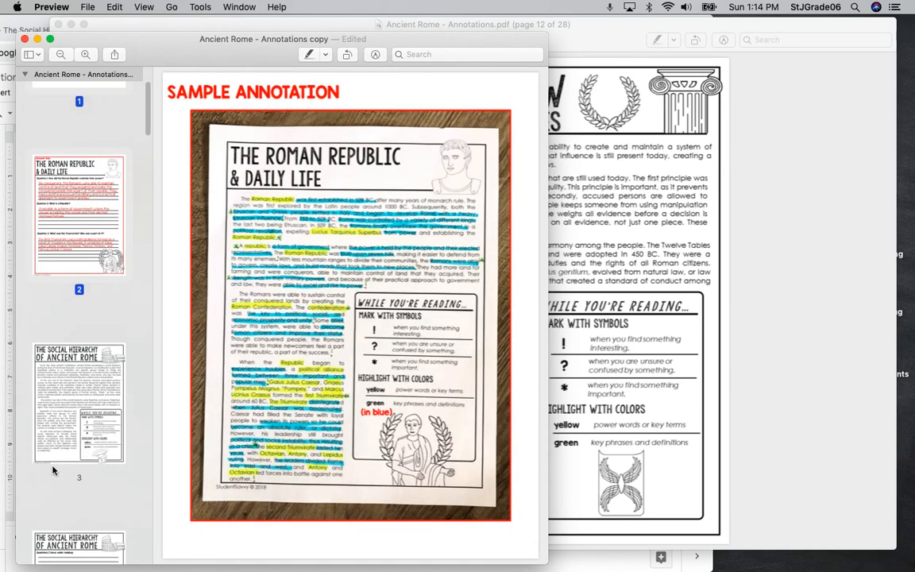
pyautogui.scroll(-5, 99, 359)
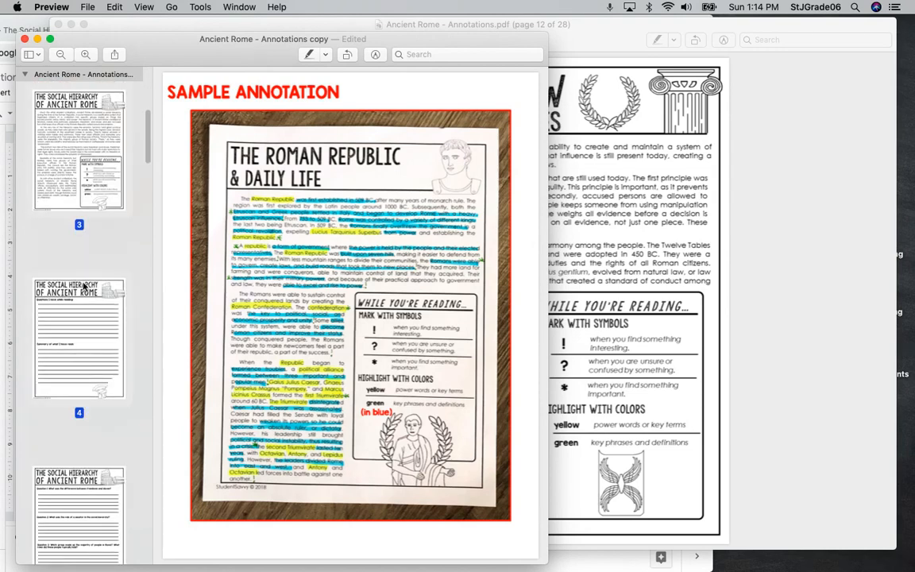
pyautogui.scroll(-5, 55, 417)
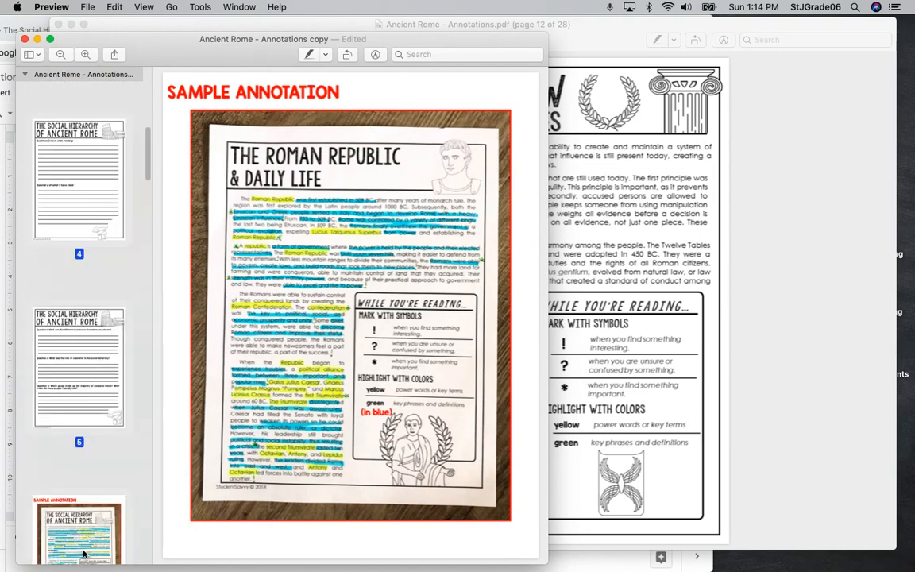
pyautogui.scroll(-3, 76, 500)
pyautogui.scroll(-5, 82, 525)
pyautogui.scroll(-4, 89, 492)
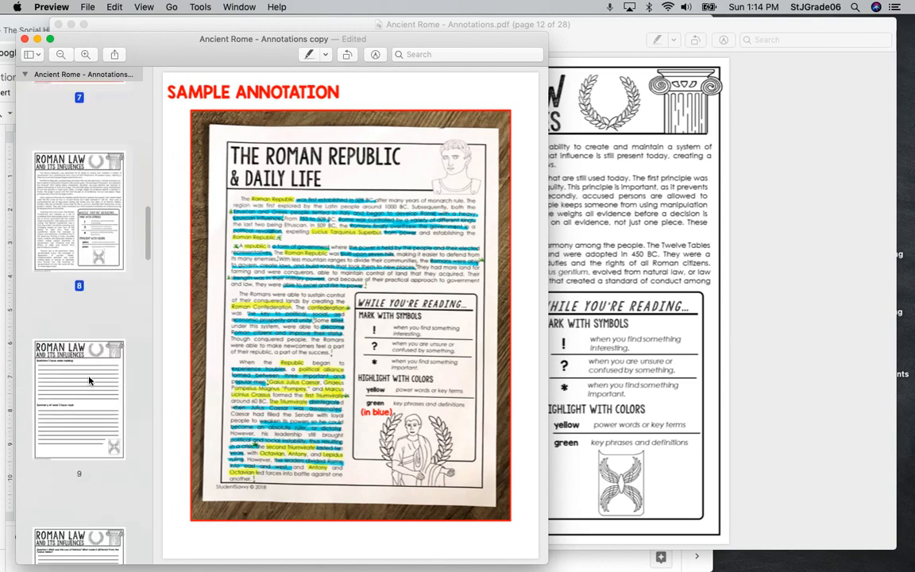
pyautogui.scroll(3, 54, 182)
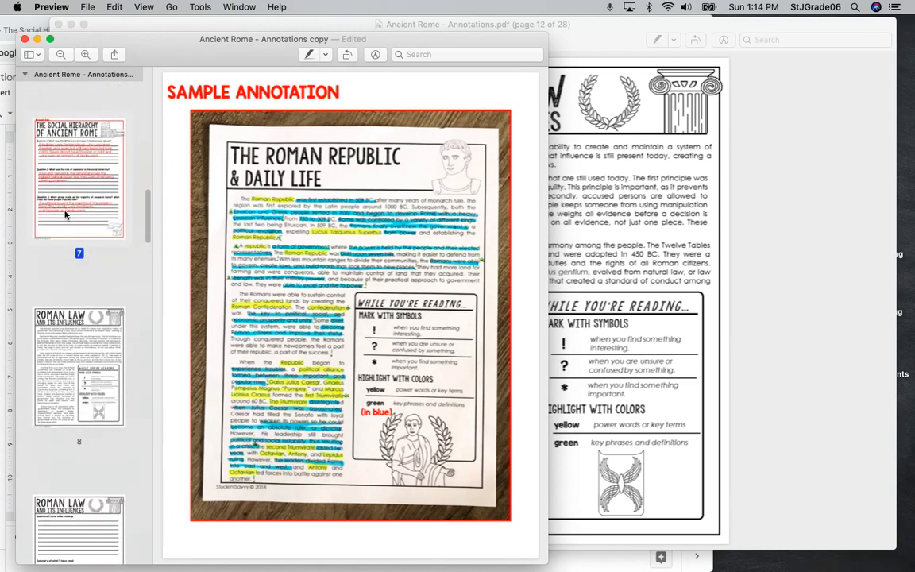
# Add pages 13 to 24 to the selection, skipping the Roman Law pages, and delete all the selected pages from the copy.
pyautogui.scroll(-5, 74, 290)
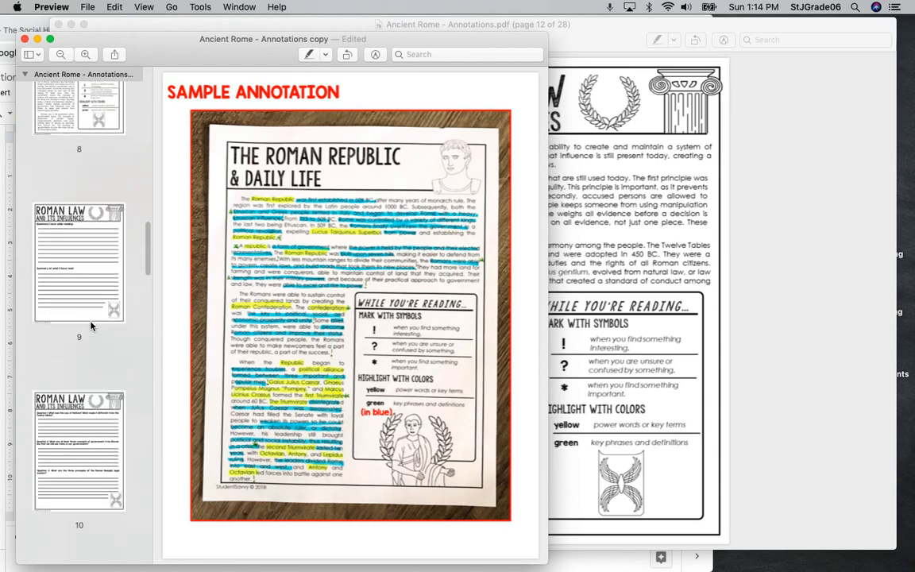
pyautogui.scroll(-3, 75, 311)
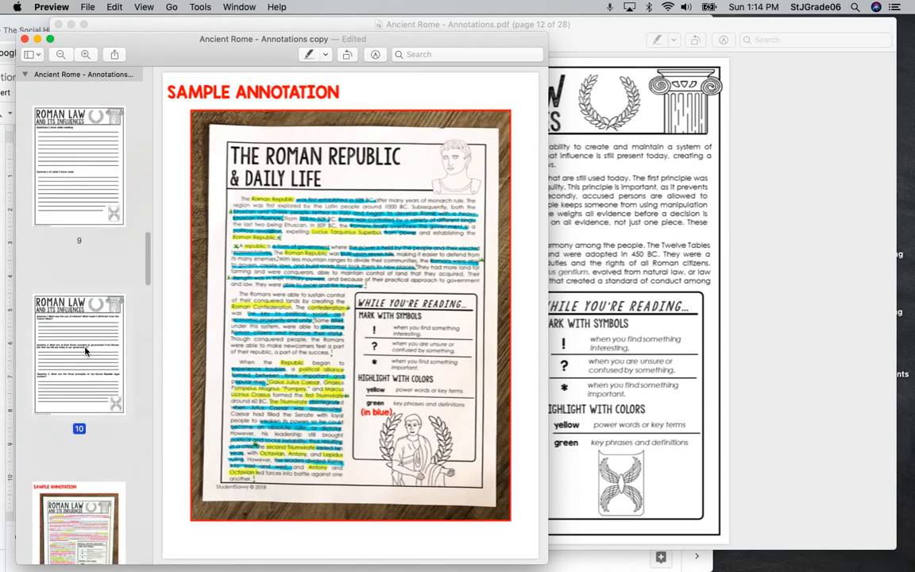
pyautogui.scroll(-3, 93, 433)
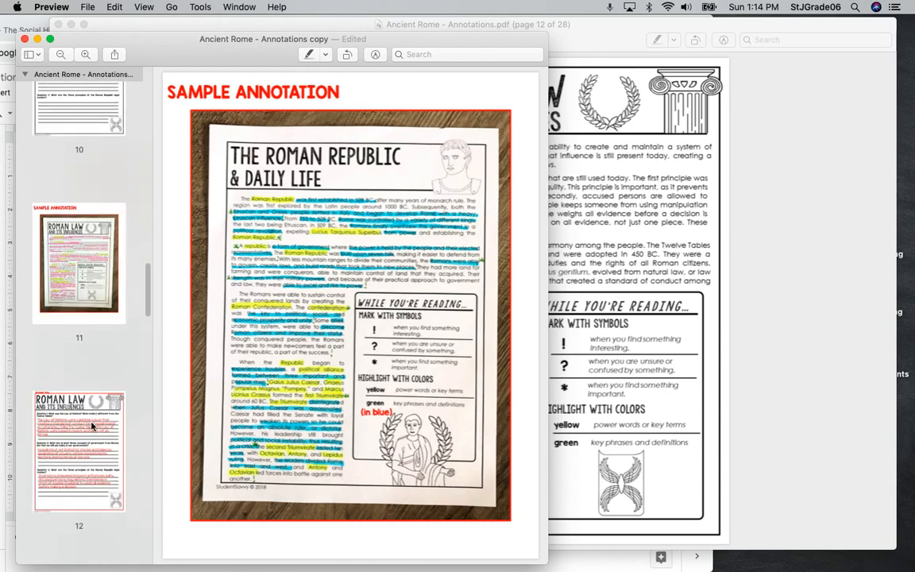
pyautogui.scroll(-2, 93, 426)
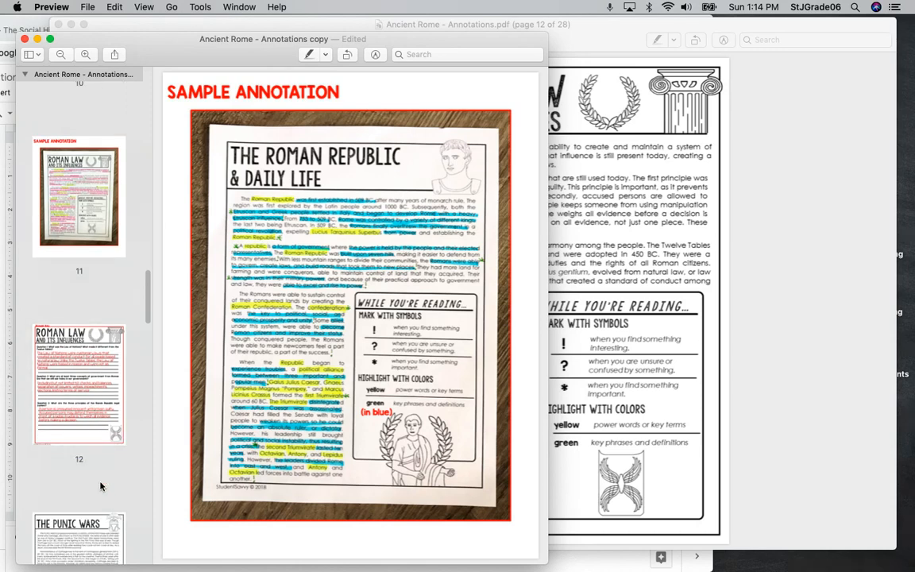
pyautogui.scroll(-10, 93, 437)
pyautogui.scroll(-10, 92, 475)
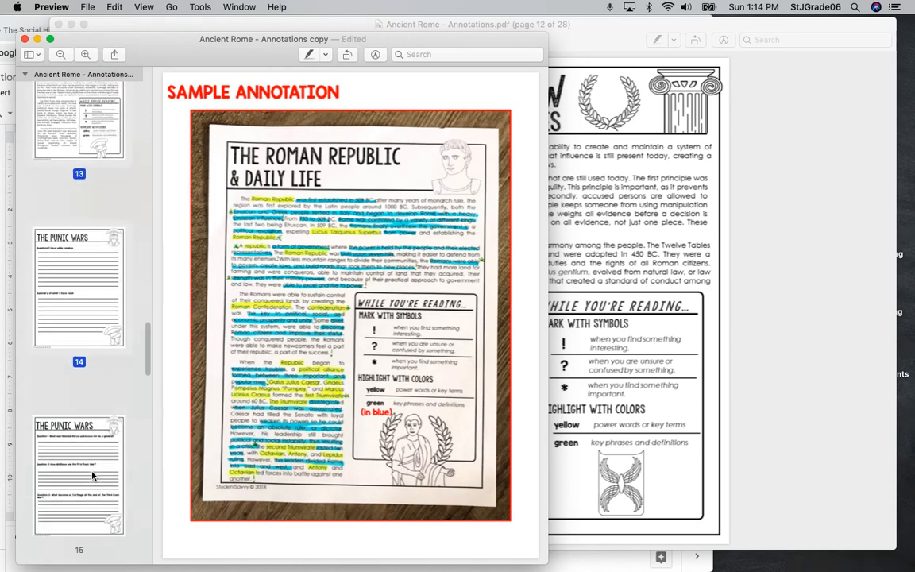
pyautogui.scroll(-11, 94, 458)
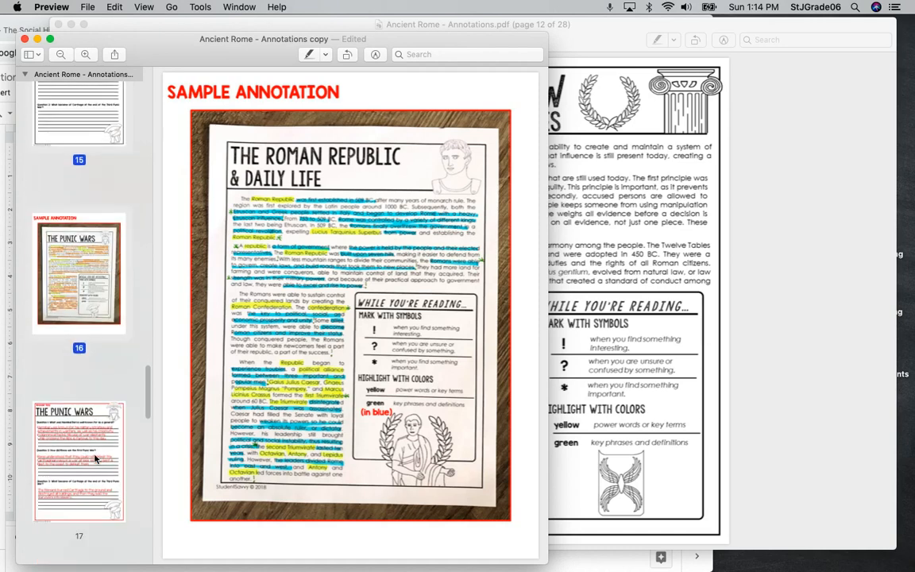
pyautogui.scroll(-10, 99, 451)
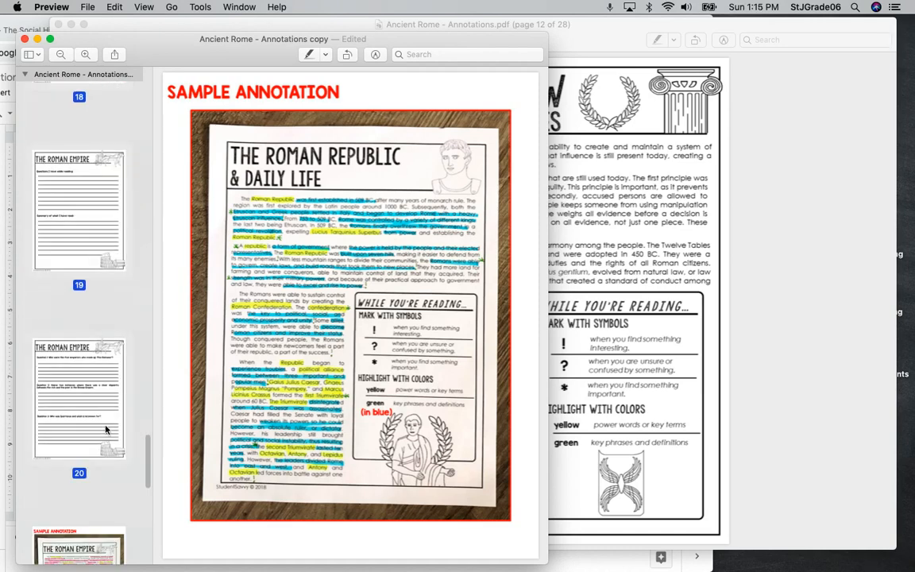
pyautogui.scroll(-10, 98, 445)
pyautogui.scroll(-10, 106, 432)
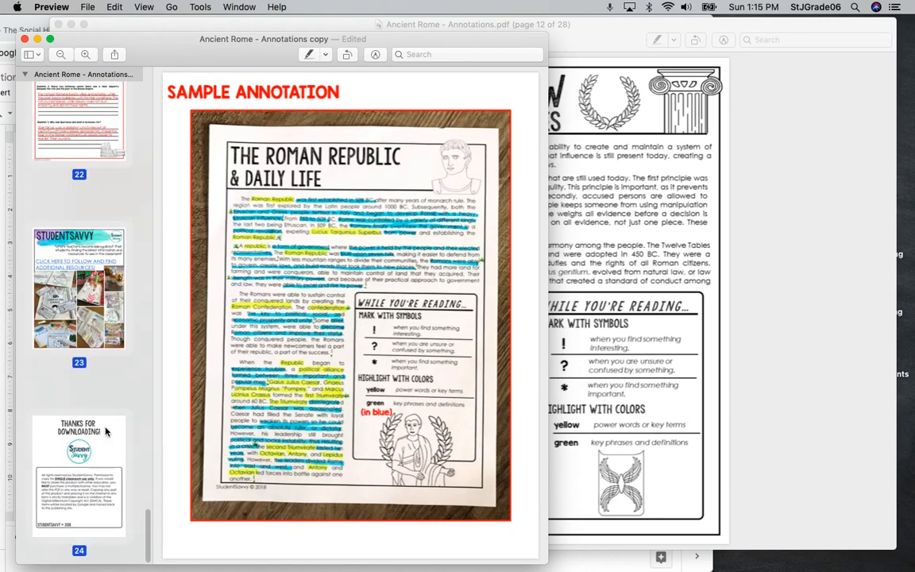
pyautogui.press('Delete')
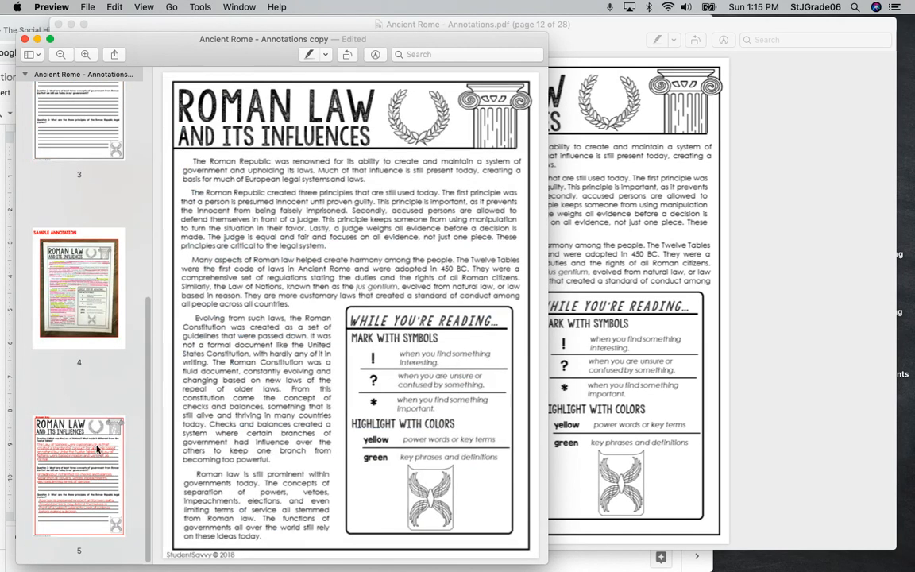
# Close the original PDF's window and look through the remaining Roman Law pages of the copy, returning to its first page.
pyautogui.scroll(8, 82, 428)
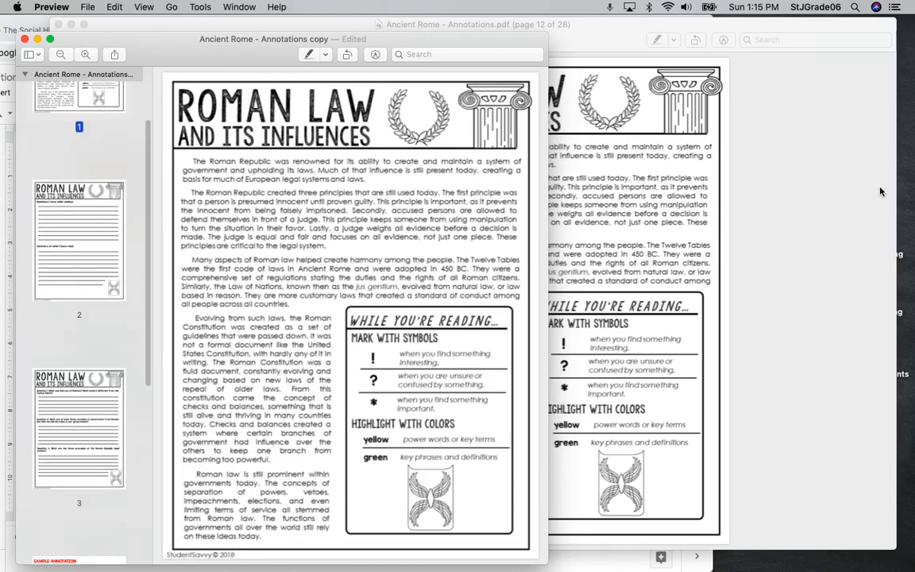
pyautogui.click(806, 31)
pyautogui.click(57, 24)
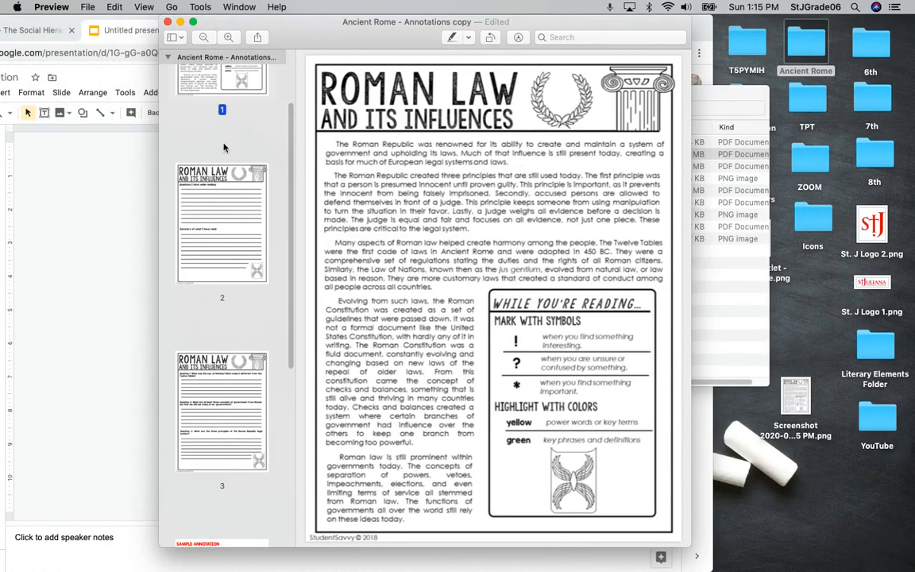
pyautogui.scroll(-5, 202, 127)
pyautogui.scroll(8, 222, 151)
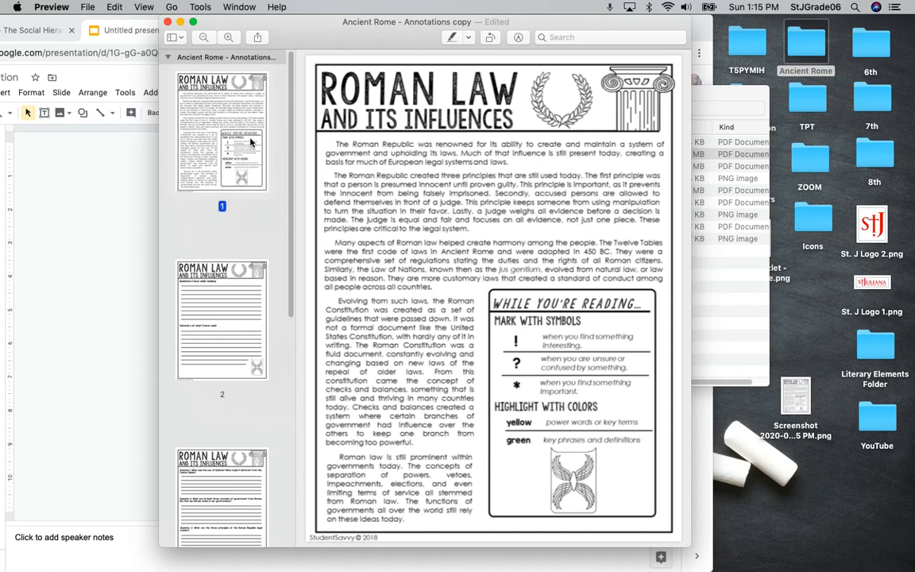
pyautogui.click(214, 296)
pyautogui.press('Delete')
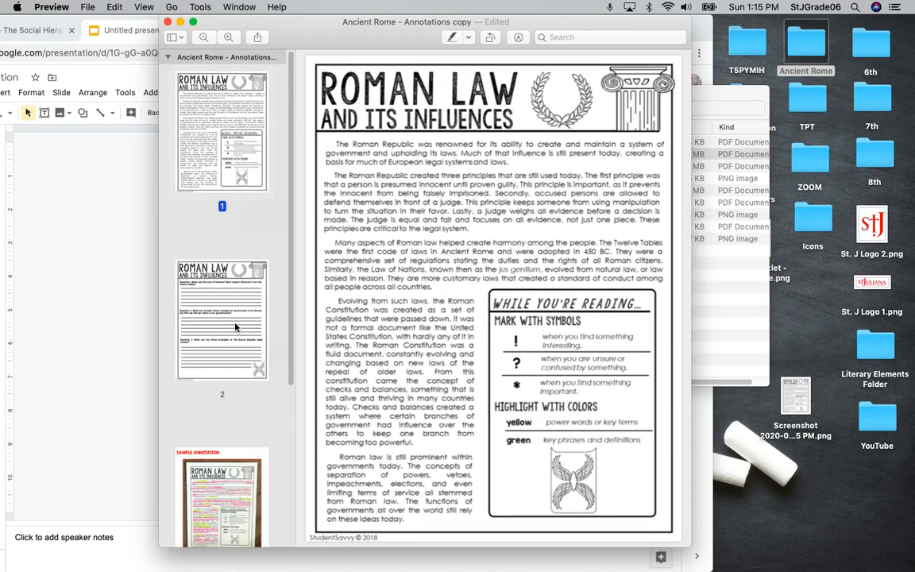
pyautogui.click(236, 321)
# Duplicate the trimmed Roman Law copy, keep the suggested name, and return to the passage page of the first copy.
pyautogui.click(87, 7)
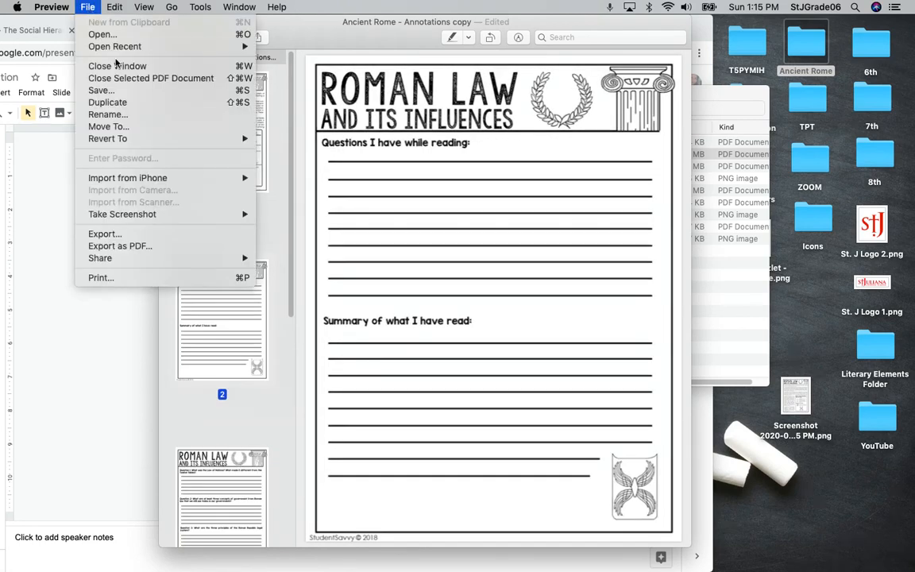
pyautogui.click(116, 102)
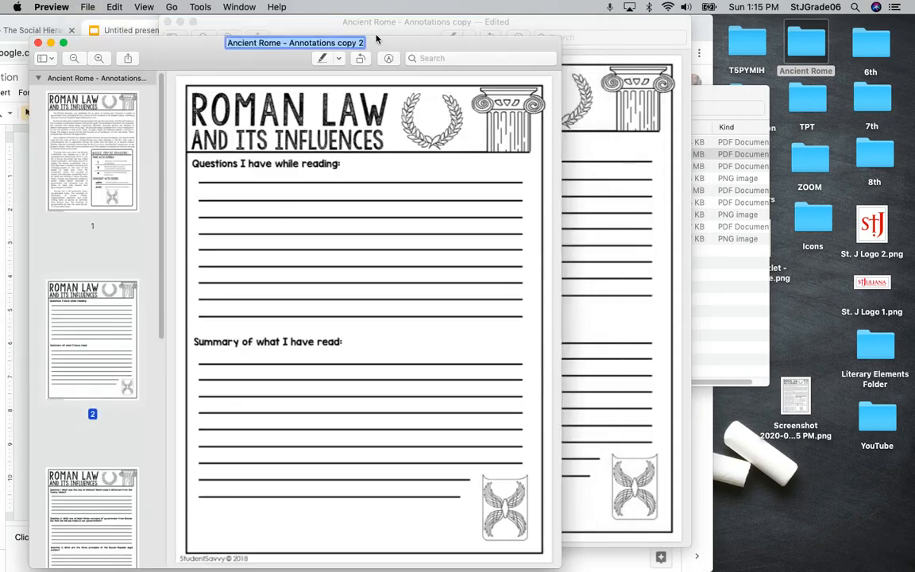
pyautogui.click(348, 34)
pyautogui.click(216, 131)
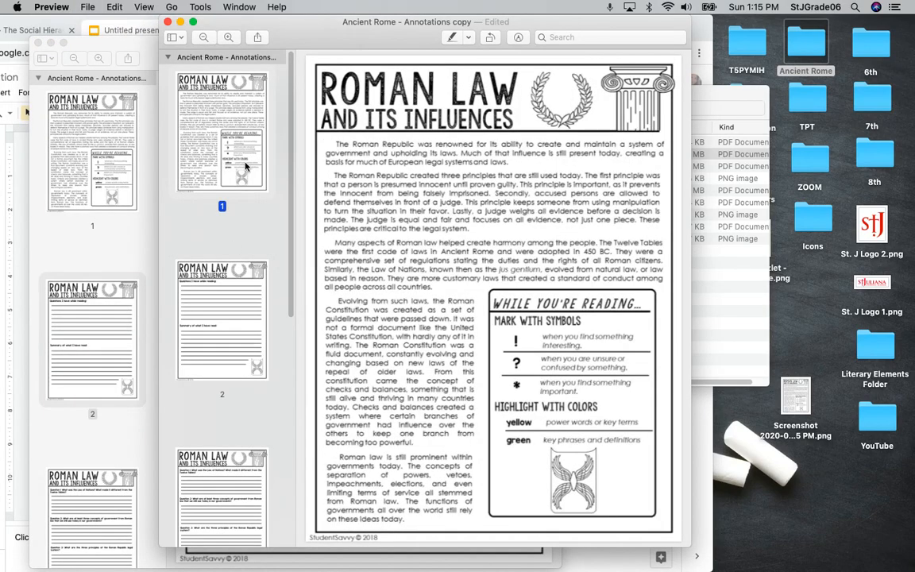
# Delete the question, sample annotation and answer pages from the first copy, keeping only the Roman Law passage page.
pyautogui.click(239, 283)
pyautogui.press('Delete')
pyautogui.keyDown('shift'); pyautogui.click(225, 357); pyautogui.keyUp('shift')
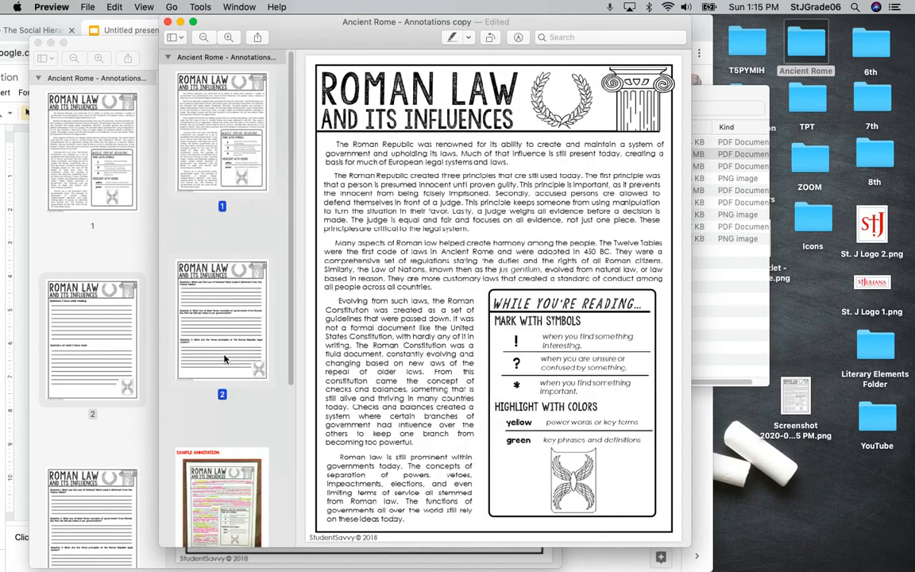
pyautogui.press('Delete')
pyautogui.press('super+z')
pyautogui.click(226, 282)
pyautogui.press('Delete')
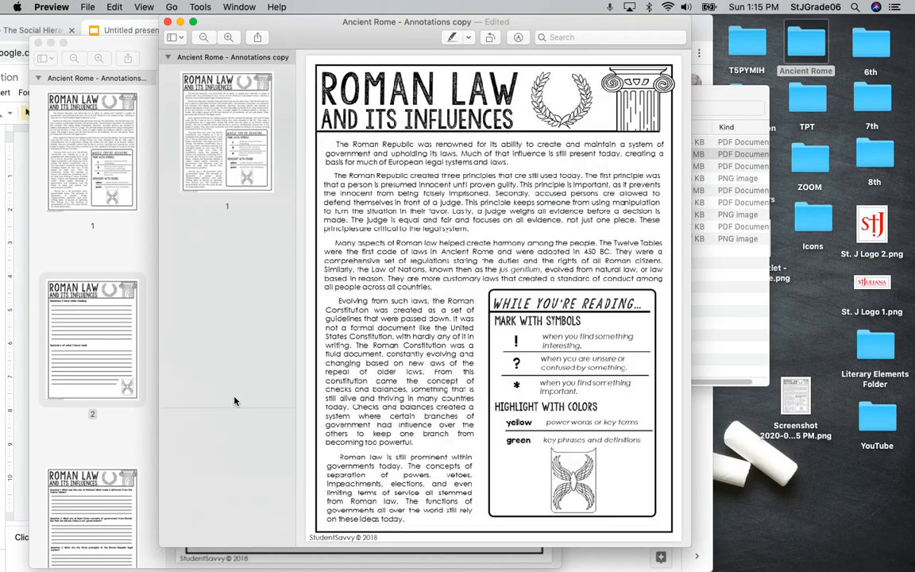
pyautogui.click(249, 318)
pyautogui.press('Delete')
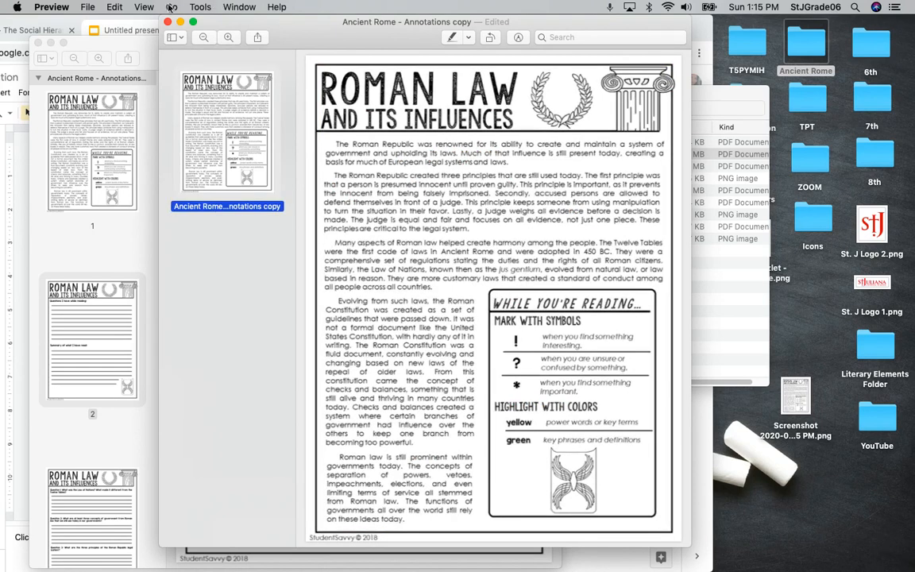
# Export the Roman Law passage page to the Desktop as the PNG image Ancient Rome - Annotations copy.png.
pyautogui.click(88, 8)
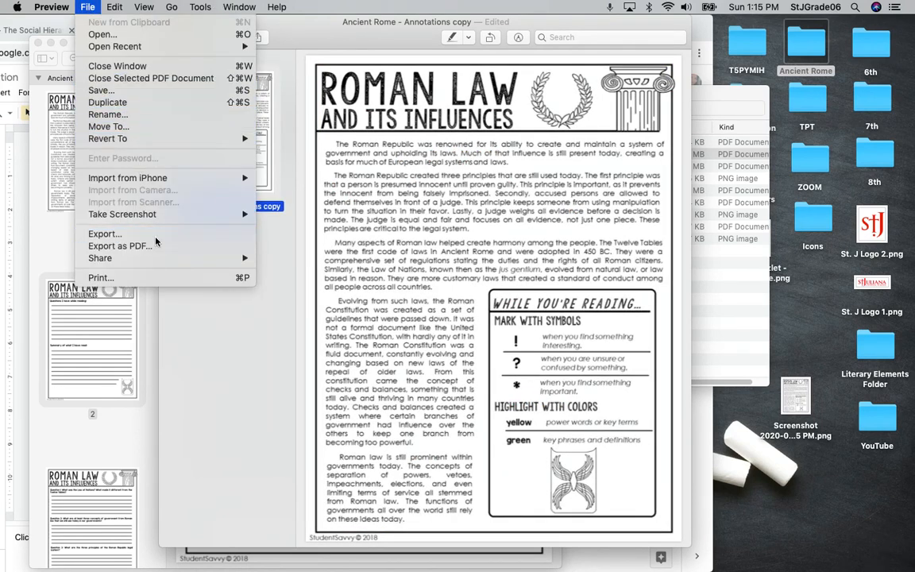
pyautogui.click(105, 233)
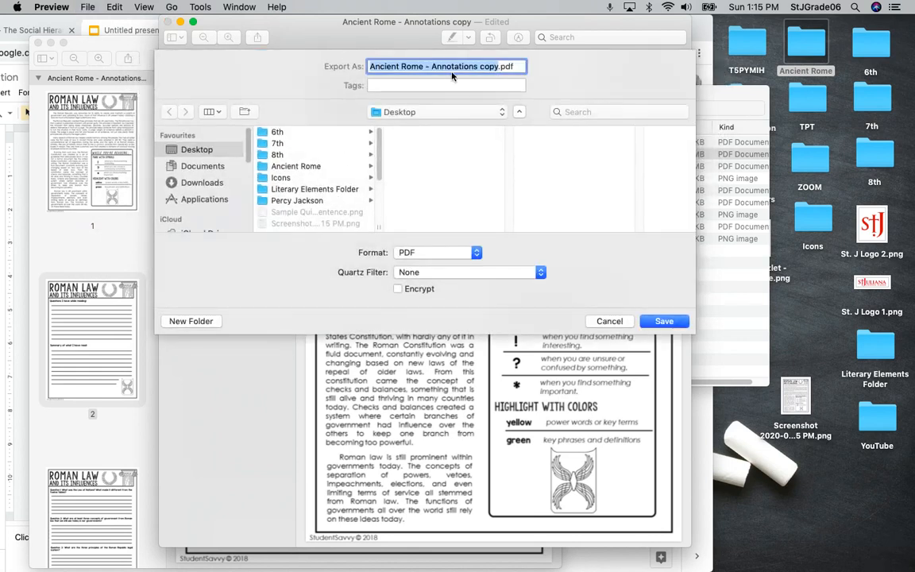
pyautogui.click(474, 67)
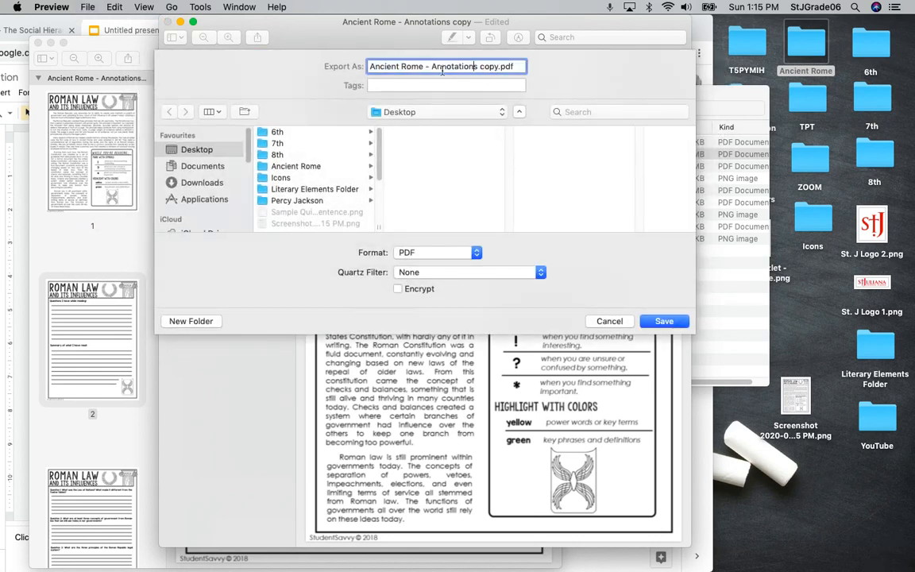
pyautogui.click(438, 254)
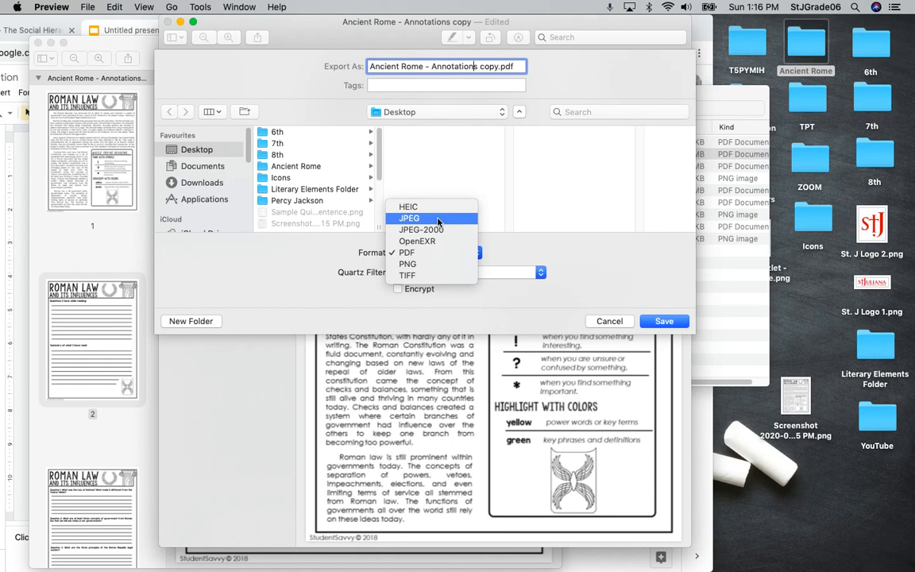
pyautogui.click(437, 264)
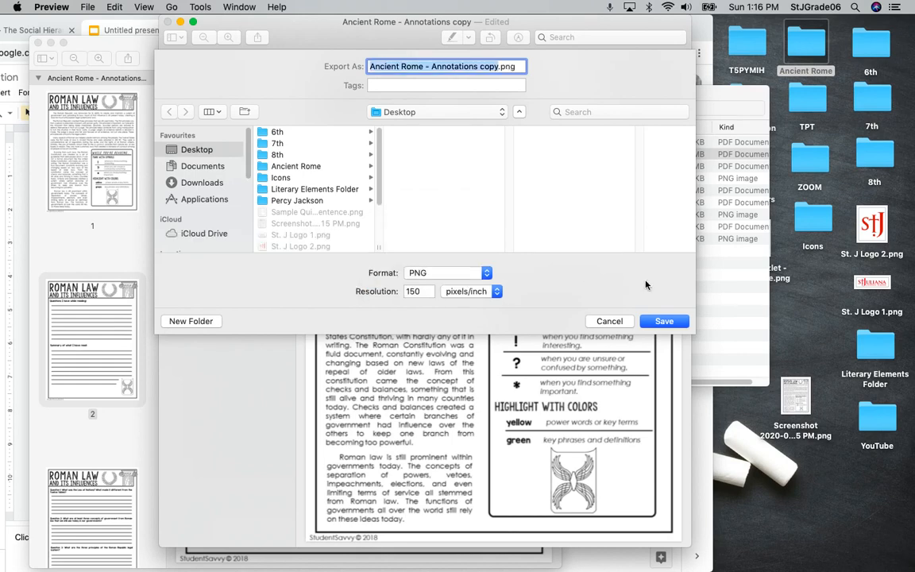
pyautogui.click(659, 321)
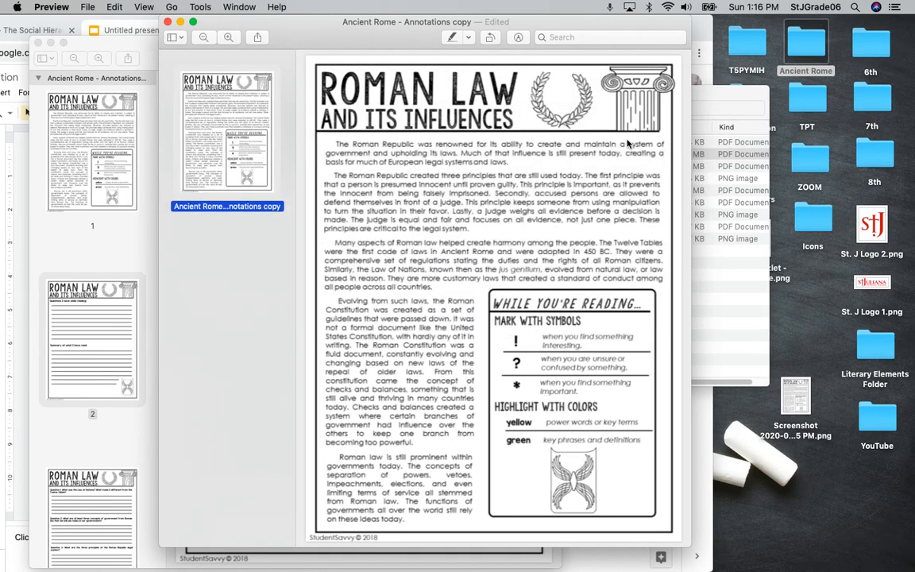
# Minimize both PDF copies and close the Ancient Rome folder window to uncover the blank presentation.
pyautogui.click(181, 23)
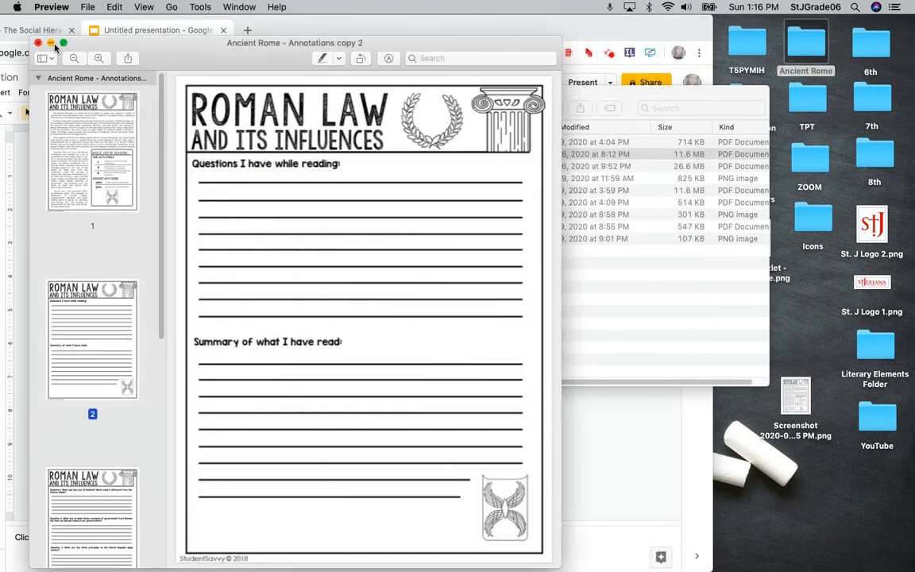
pyautogui.click(52, 42)
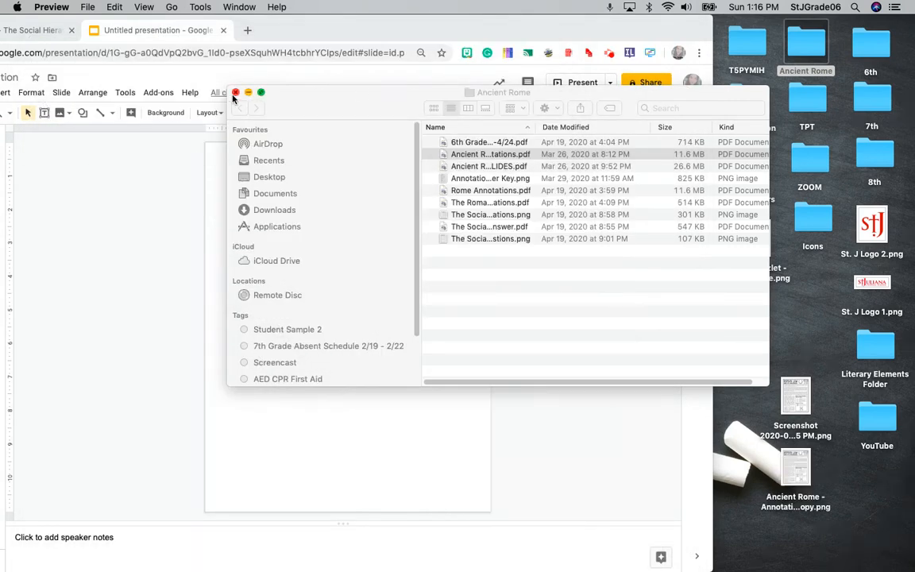
pyautogui.click(235, 93)
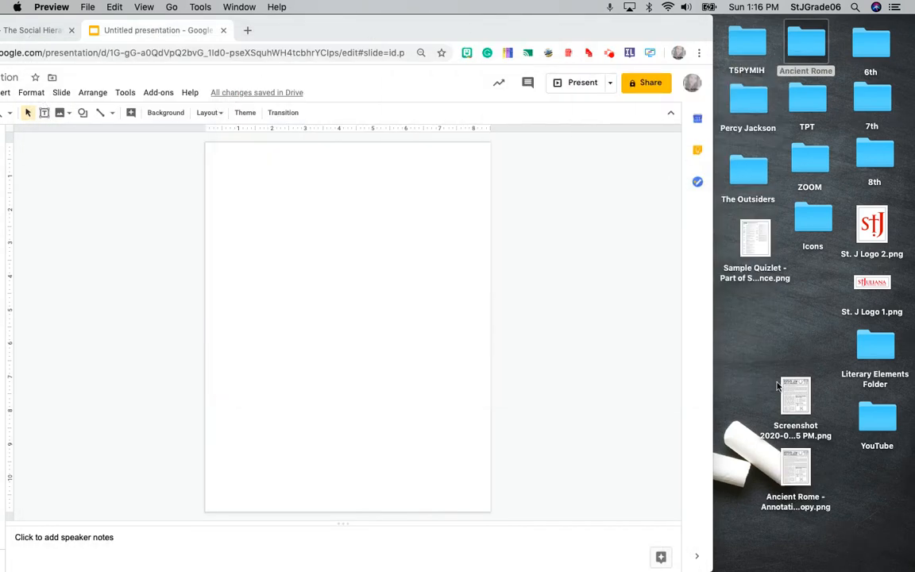
# Switch to the untitled Google Slides presentation and set the exported Ancient Rome - Annotations copy.png as the slide's background image.
pyautogui.click(804, 472)
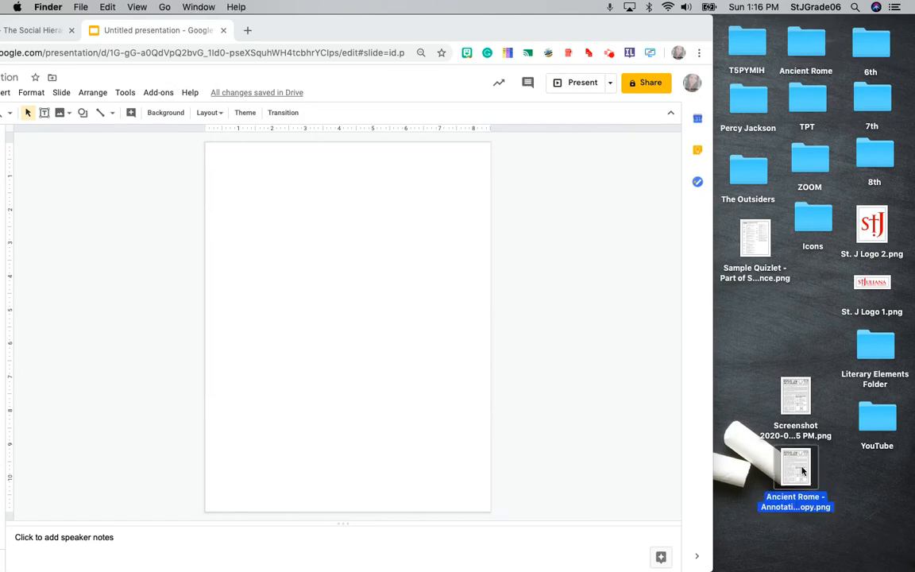
pyautogui.click(159, 112)
pyautogui.click(163, 112)
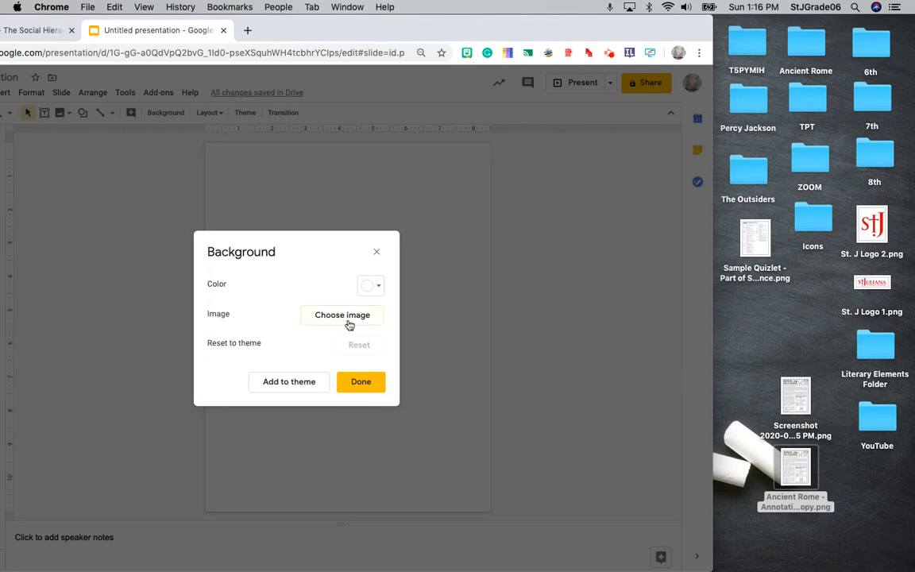
pyautogui.click(348, 324)
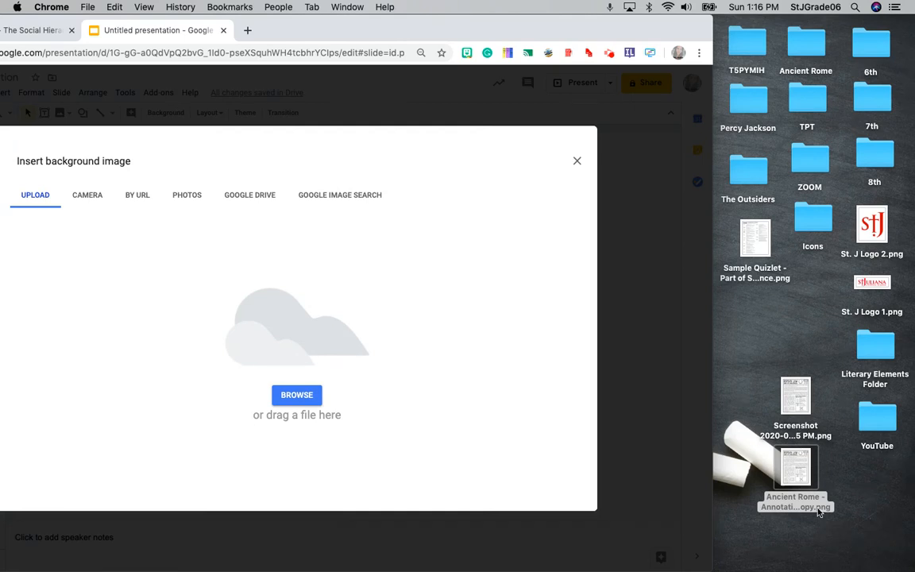
pyautogui.moveTo(471, 311); pyautogui.dragTo(471, 310)
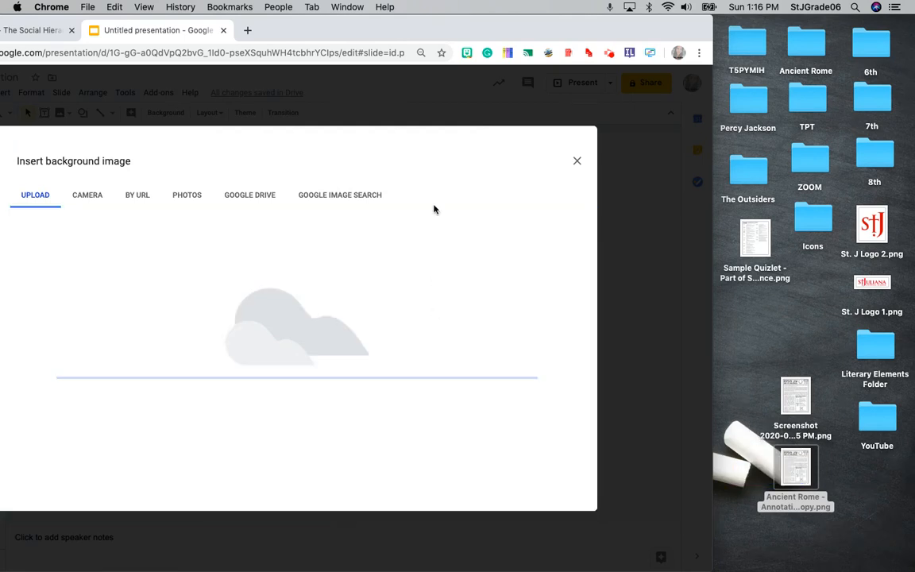
pyautogui.click(577, 160)
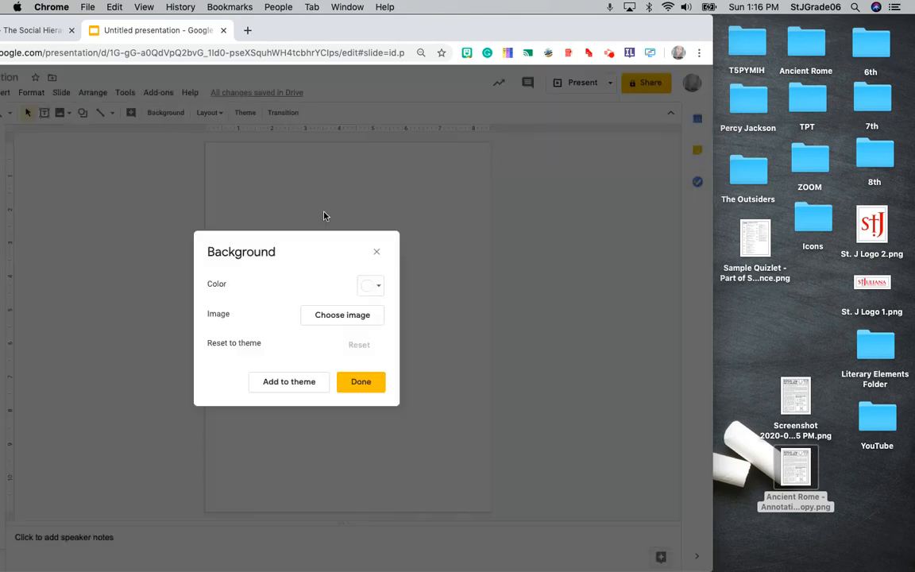
pyautogui.click(341, 315)
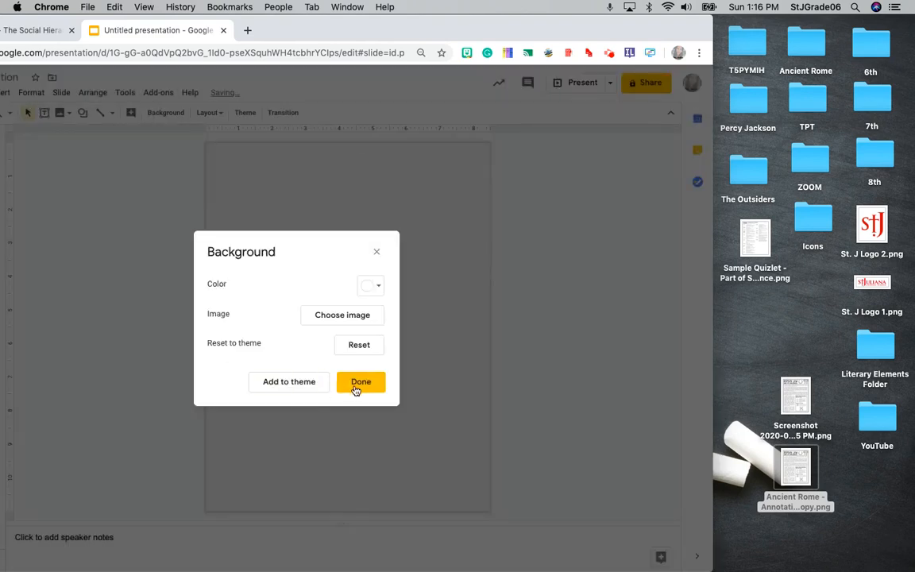
pyautogui.click(358, 384)
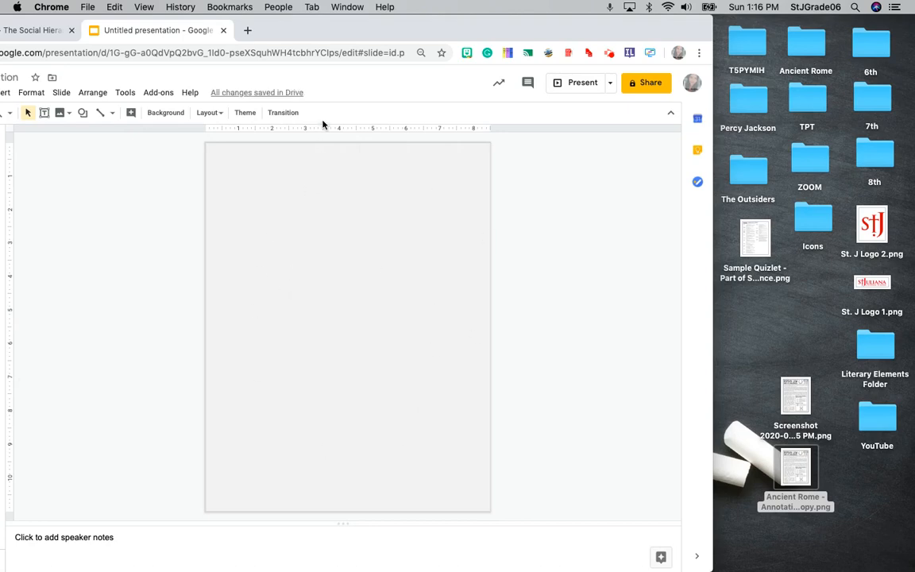
# Copy the key phrases, power words and annotation comment pieces from the Annotations presentation and place them beside the Roman Law slide.
pyautogui.moveTo(419, 36); pyautogui.dragTo(533, 10)
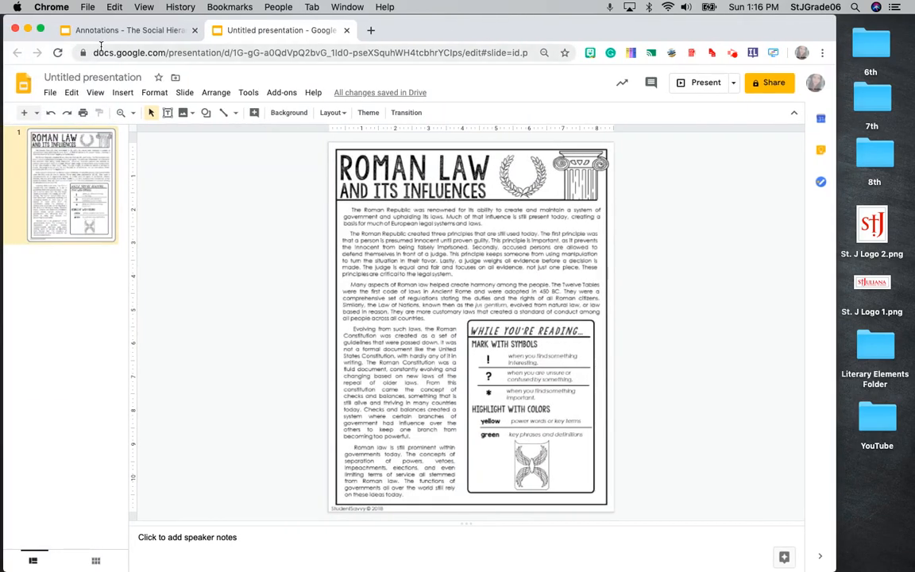
pyautogui.click(127, 31)
pyautogui.click(205, 147)
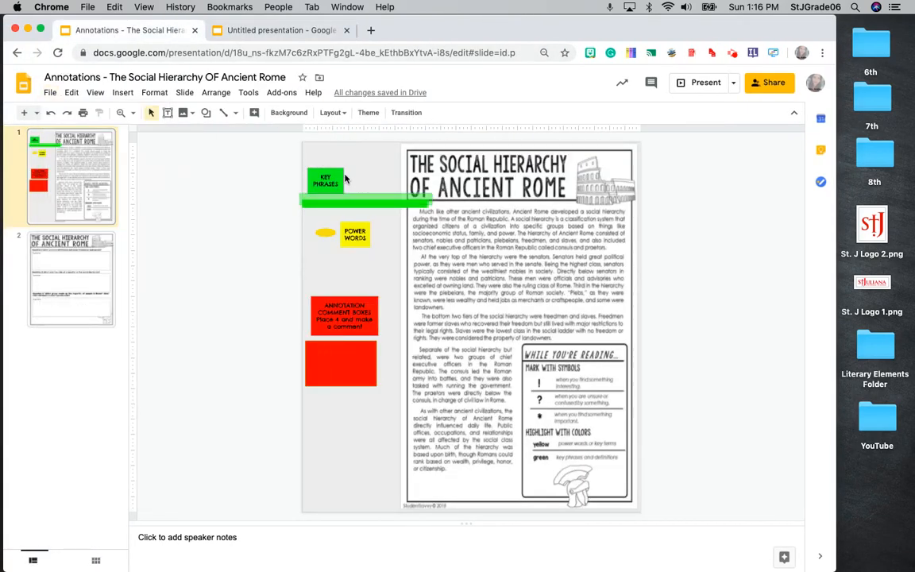
pyautogui.moveTo(314, 151); pyautogui.dragTo(373, 372)
pyautogui.click(234, 31)
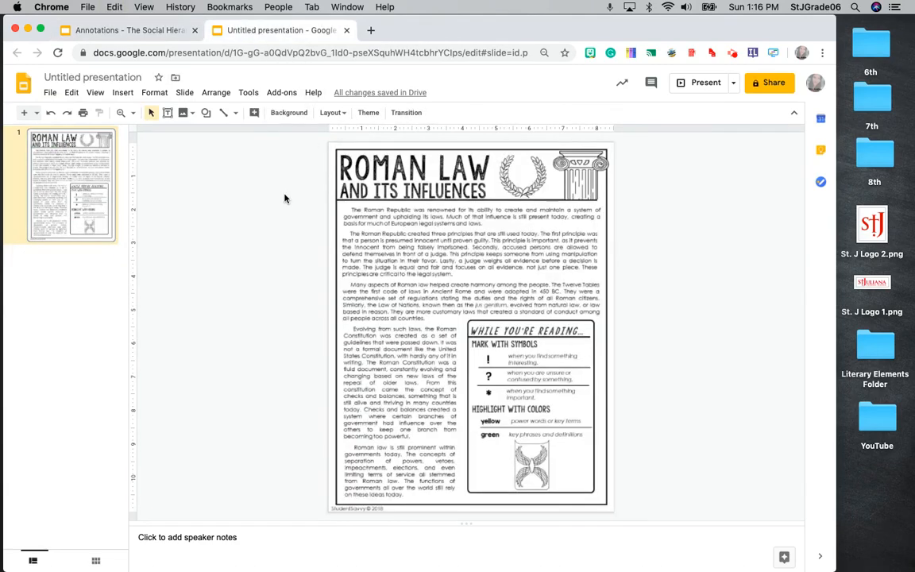
pyautogui.press('super+v')
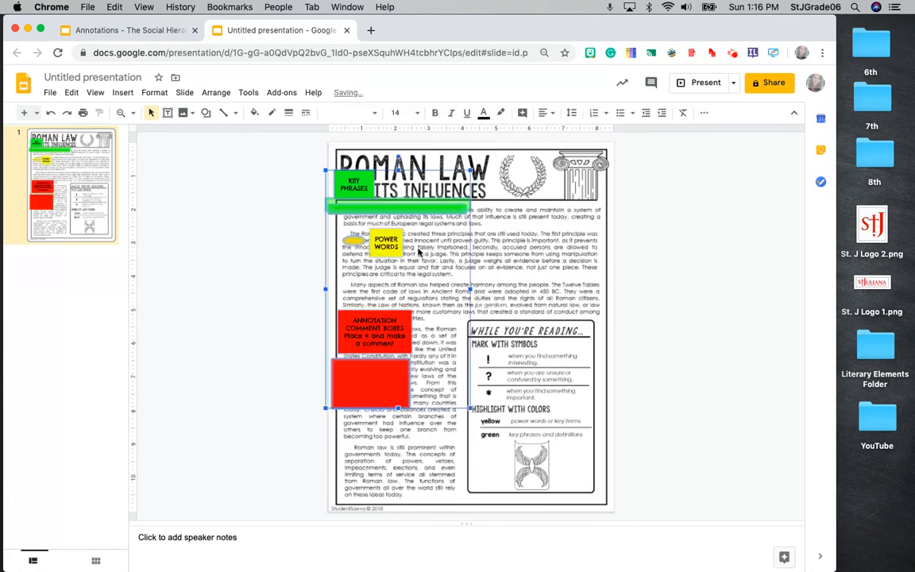
pyautogui.moveTo(327, 170); pyautogui.dragTo(204, 186)
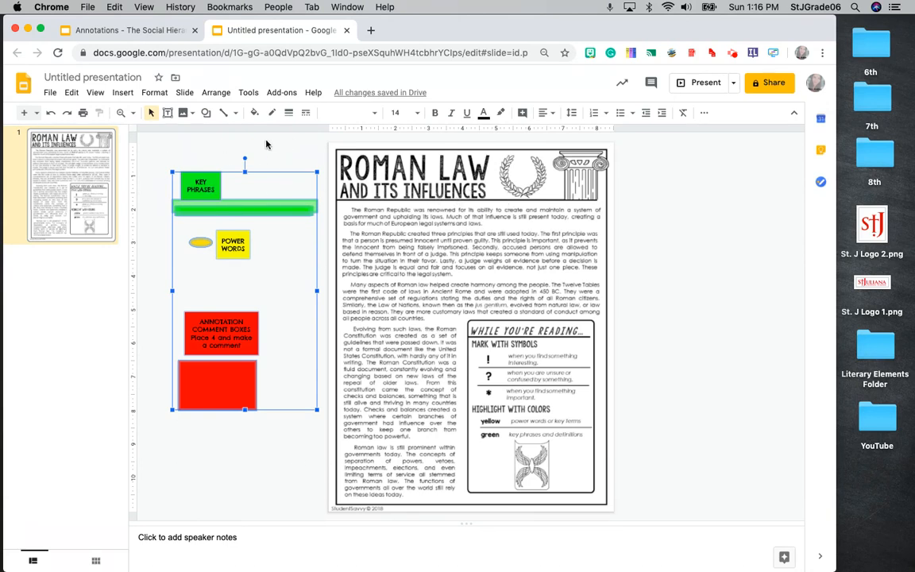
pyautogui.click(413, 229)
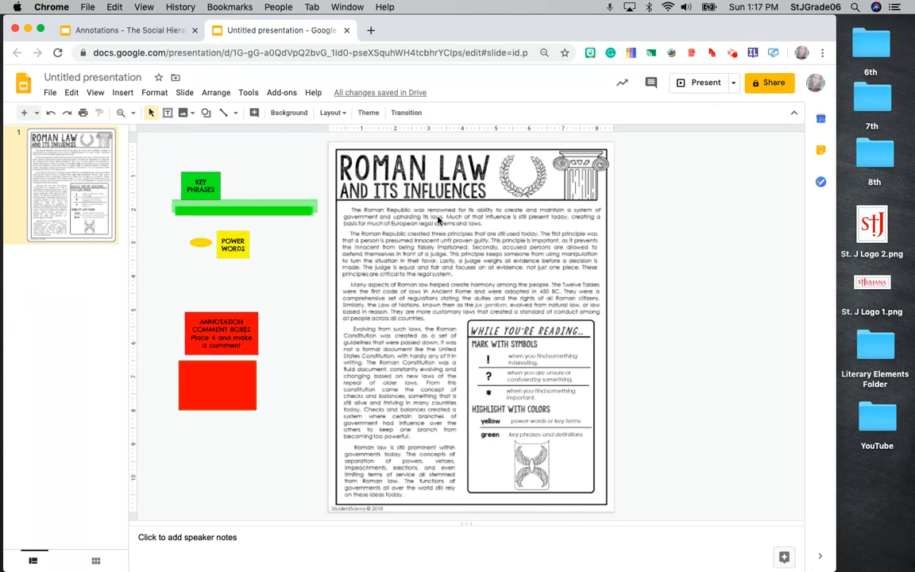
# Draw a rectangle beside the slide, above and to the right of the KEY PHRASES label.
pyautogui.click(197, 178)
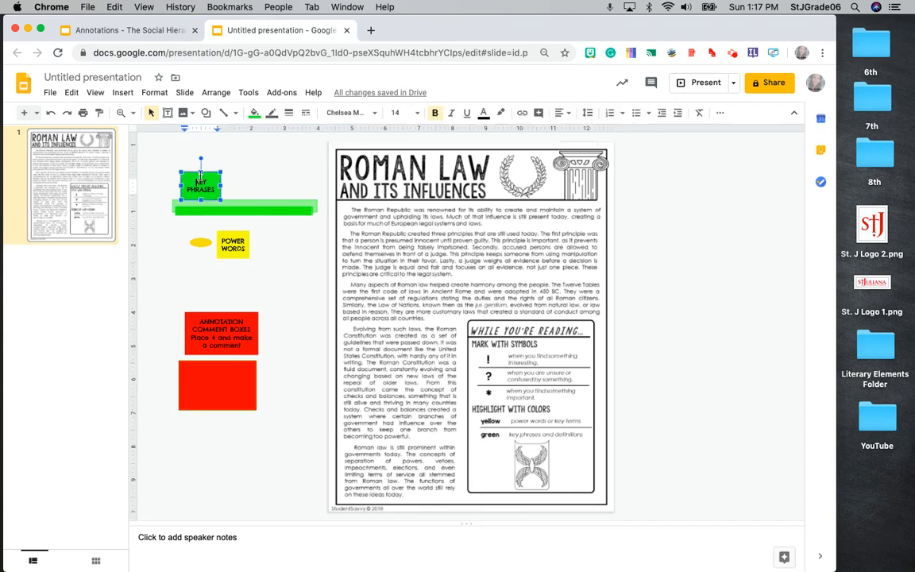
pyautogui.click(206, 112)
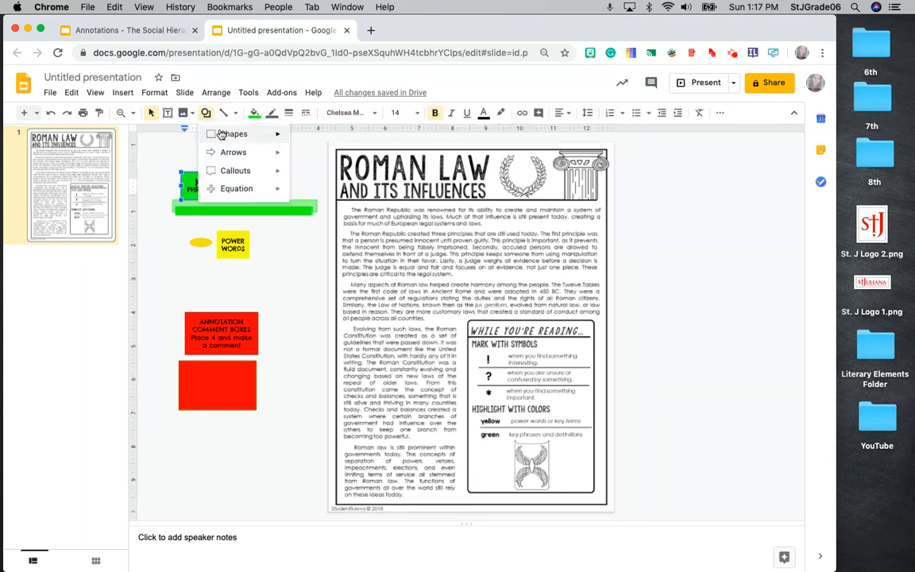
pyautogui.moveTo(232, 141)
pyautogui.click(299, 138)
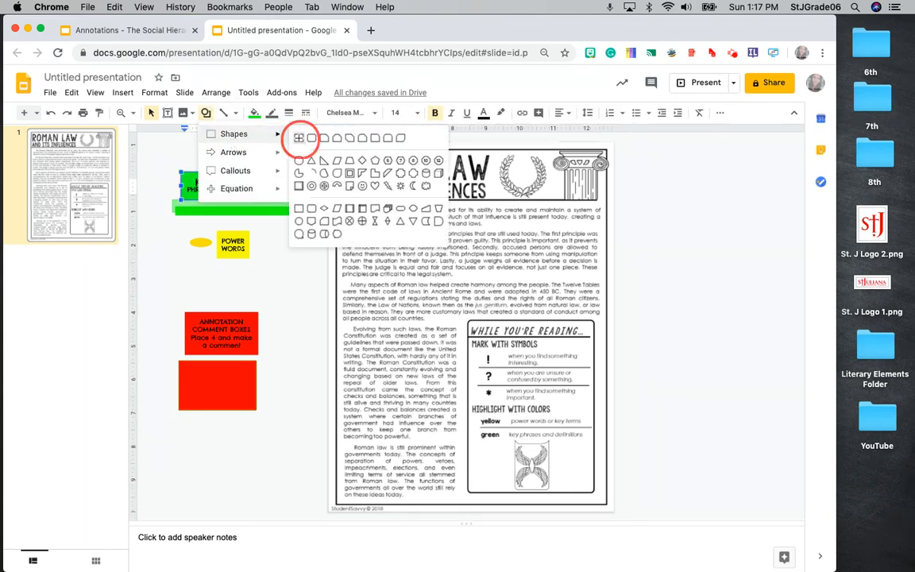
pyautogui.moveTo(253, 149); pyautogui.dragTo(318, 183)
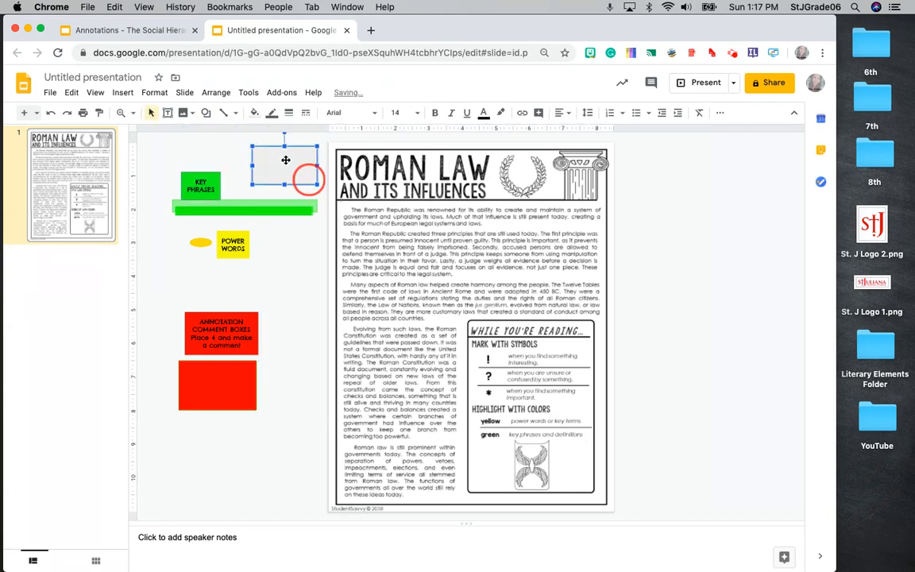
# Give the new rectangle a green fill and a matching green outline.
pyautogui.click(254, 114)
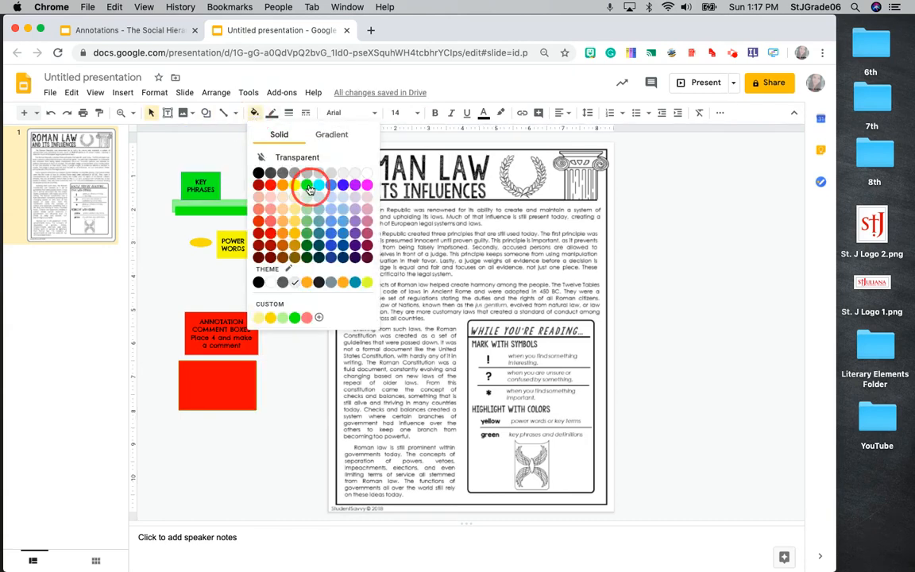
pyautogui.click(310, 188)
pyautogui.click(271, 113)
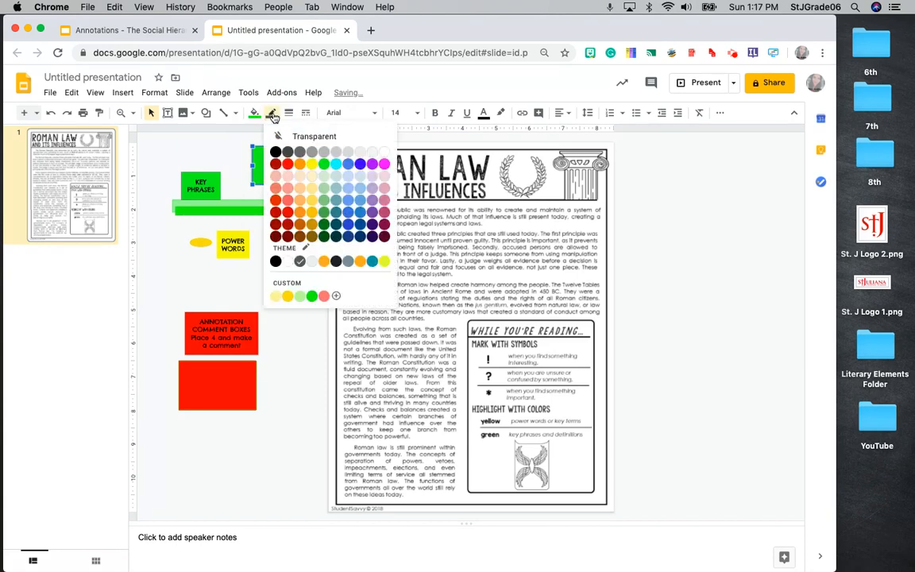
pyautogui.click(325, 165)
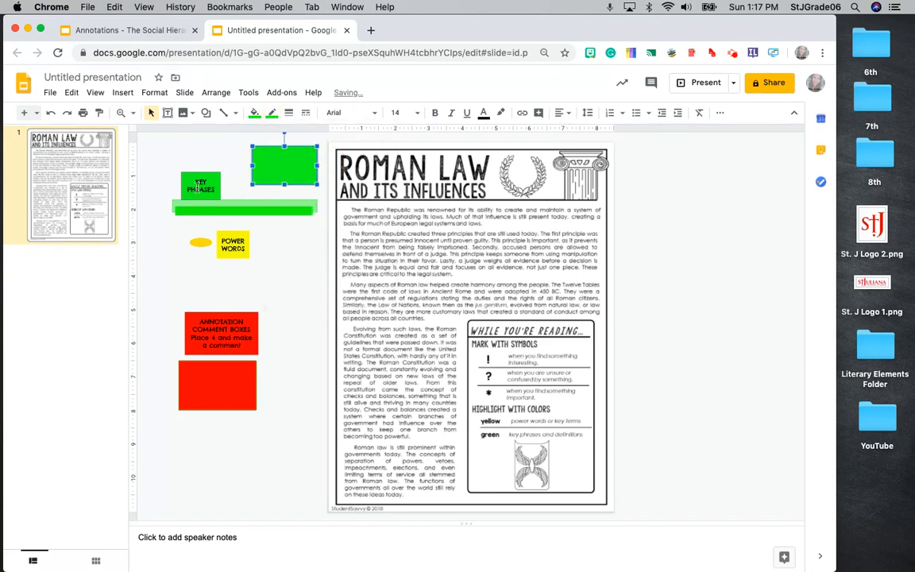
pyautogui.doubleClick(280, 159)
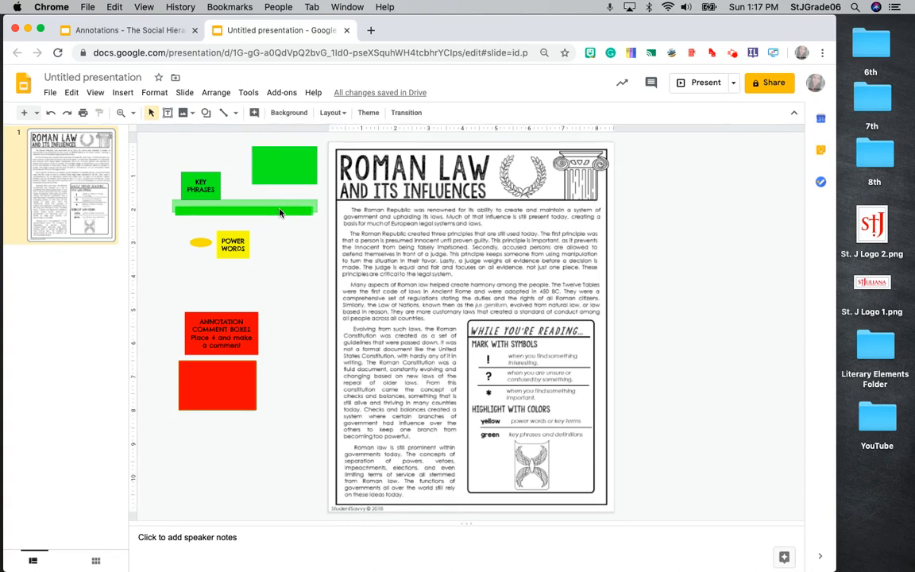
# Adjust the light green highlighter bar's custom see-through fill over the slide title, and return the bar beneath the KEY PHRASES label.
pyautogui.click(306, 208)
pyautogui.moveTo(386, 213); pyautogui.dragTo(384, 187)
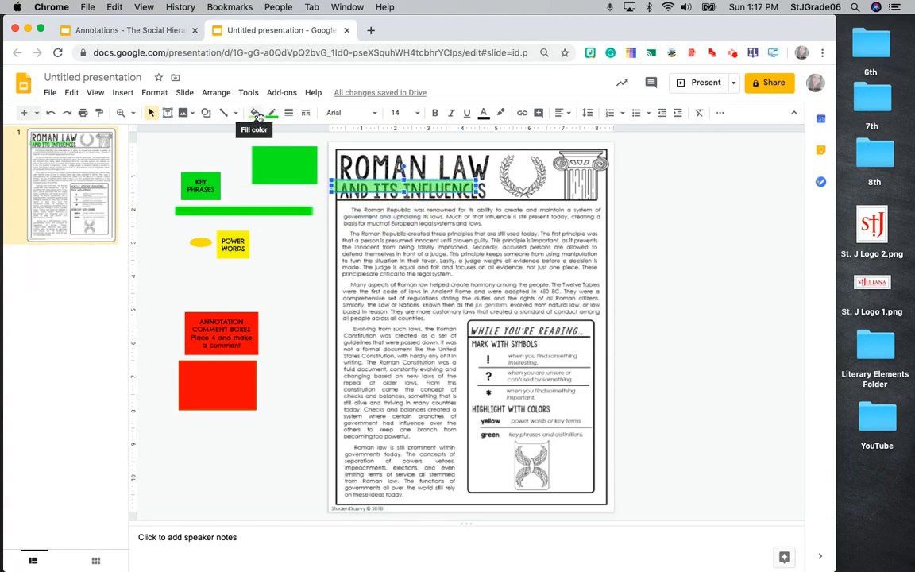
pyautogui.click(256, 114)
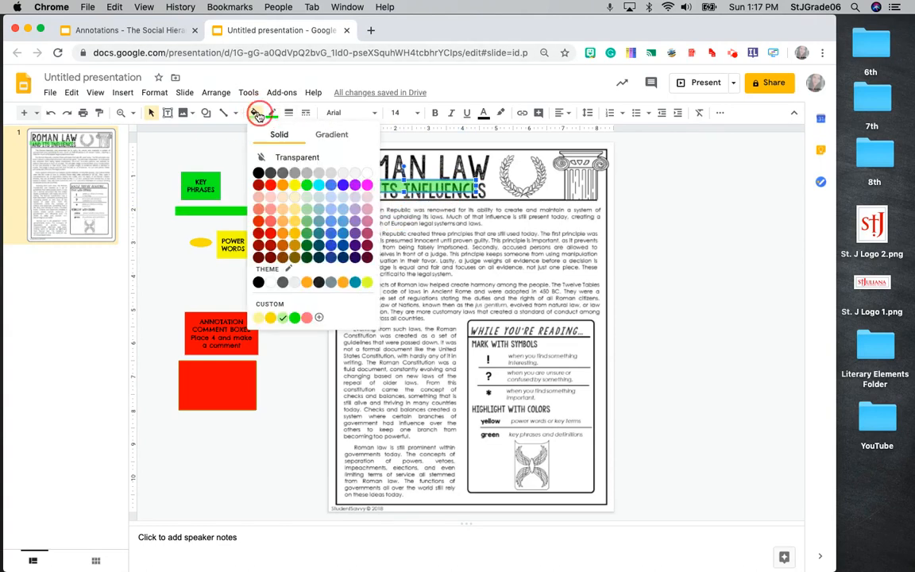
pyautogui.click(320, 318)
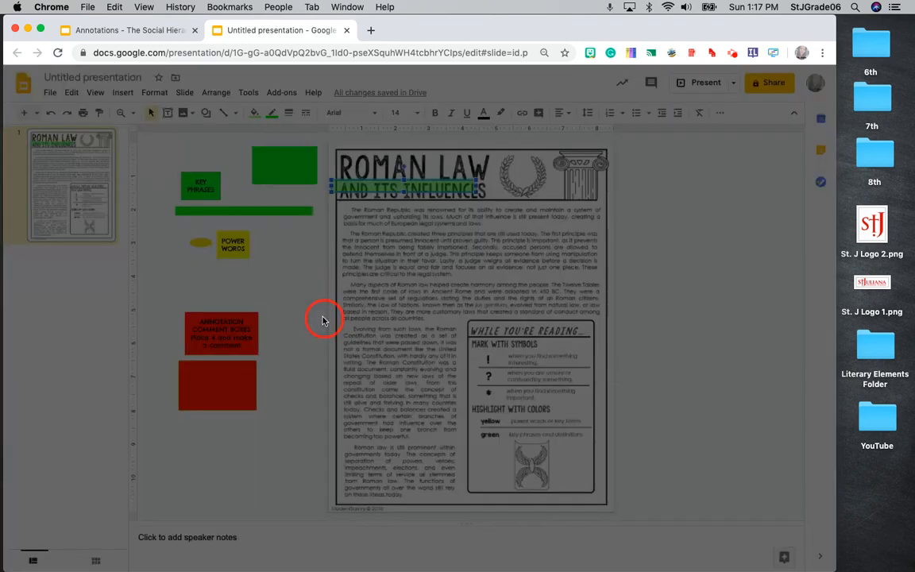
pyautogui.moveTo(413, 387)
pyautogui.mouseDown()
pyautogui.moveTo(389, 387)
pyautogui.moveTo(444, 392)
pyautogui.moveTo(384, 396)
pyautogui.moveTo(450, 394)
pyautogui.moveTo(367, 398)
pyautogui.moveTo(478, 394)
pyautogui.moveTo(400, 390)
pyautogui.mouseUp()
pyautogui.click(455, 418)
pyautogui.moveTo(440, 187); pyautogui.dragTo(295, 214)
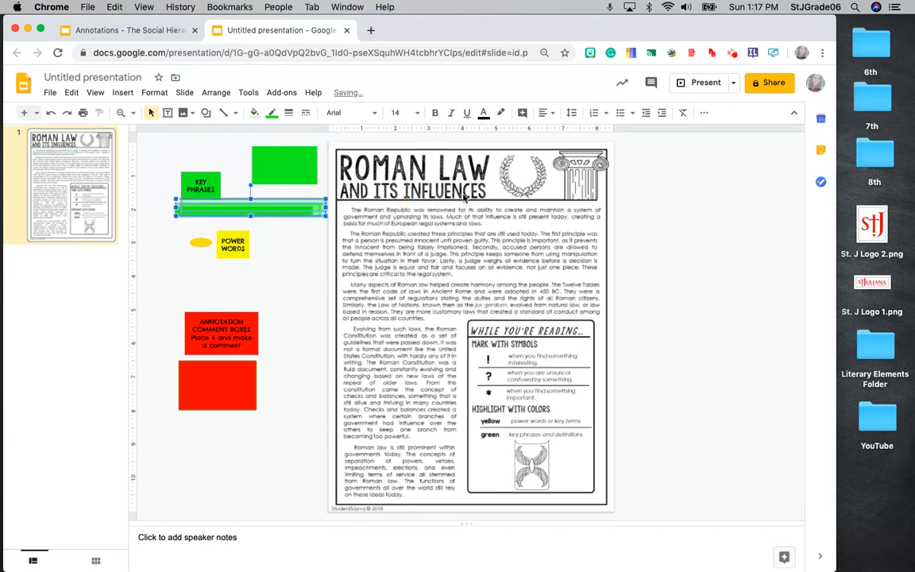
pyautogui.click(421, 231)
pyautogui.moveTo(414, 220); pyautogui.dragTo(487, 312)
pyautogui.moveTo(475, 209); pyautogui.dragTo(579, 361)
pyautogui.moveTo(527, 281); pyautogui.dragTo(396, 414)
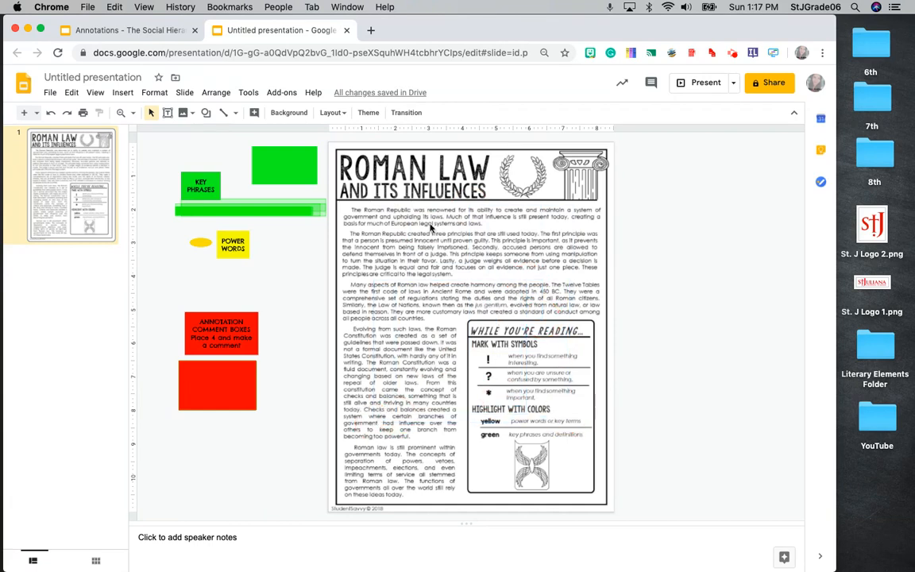
# Add a second slide after the Roman Law slide and delete its title and text placeholders.
pyautogui.click(76, 251)
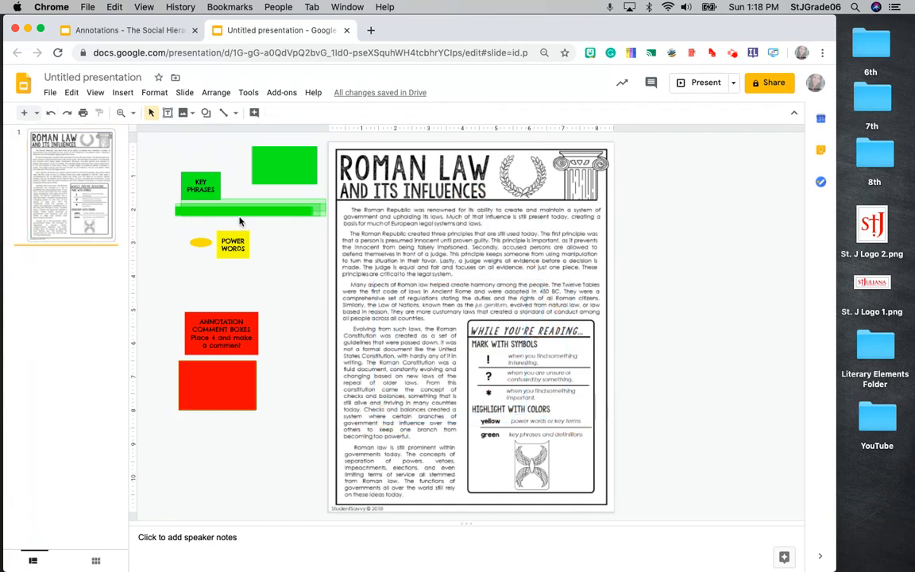
pyautogui.click(23, 113)
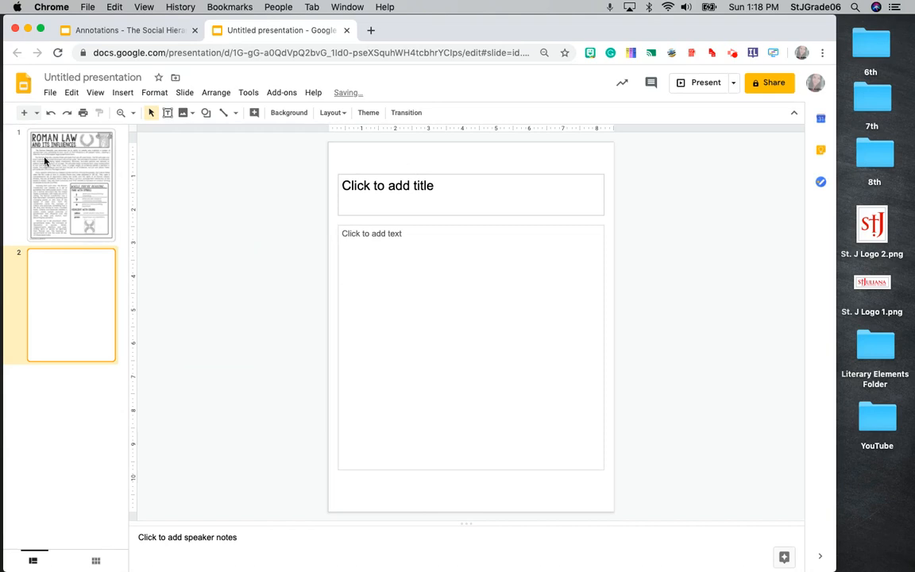
pyautogui.click(167, 112)
pyautogui.moveTo(368, 157); pyautogui.dragTo(394, 266)
pyautogui.press('Delete')
# Switch to the PDF Ancient Rome - Annotations copy 2 in Preview and delete every page except the three-question page.
pyautogui.moveTo(694, 30); pyautogui.dragTo(546, 31)
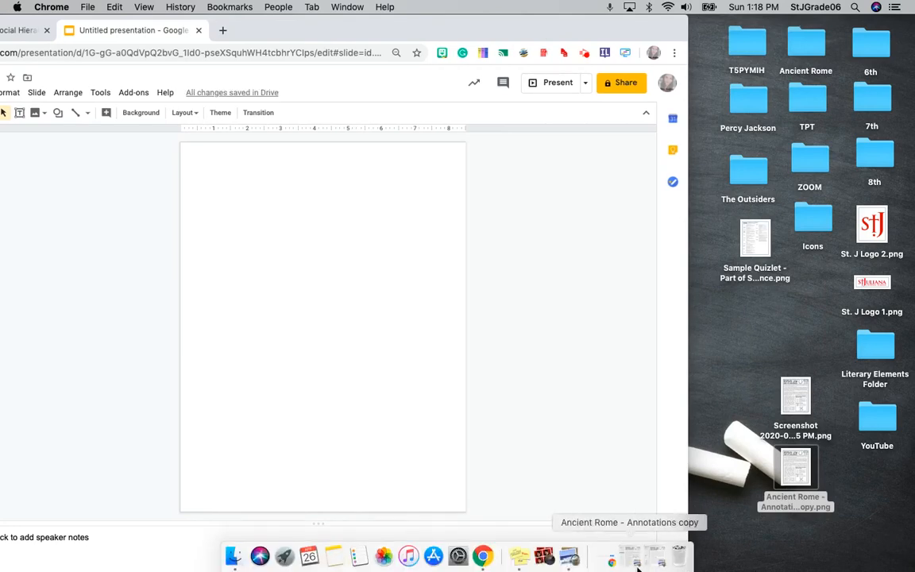
pyautogui.click(656, 561)
pyautogui.click(100, 137)
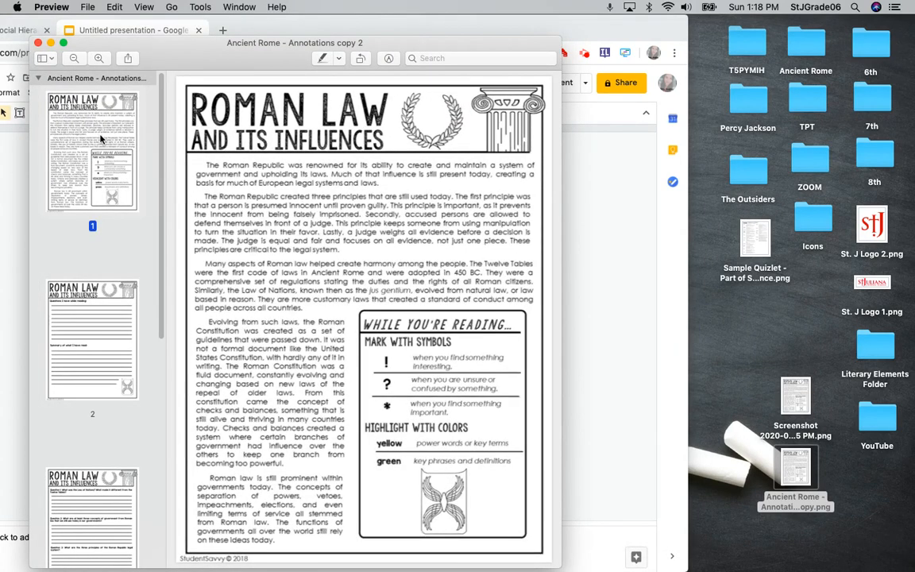
pyautogui.press('Delete')
pyautogui.press('Delete')
pyautogui.click(105, 326)
pyautogui.press('Delete')
pyautogui.press('Delete')
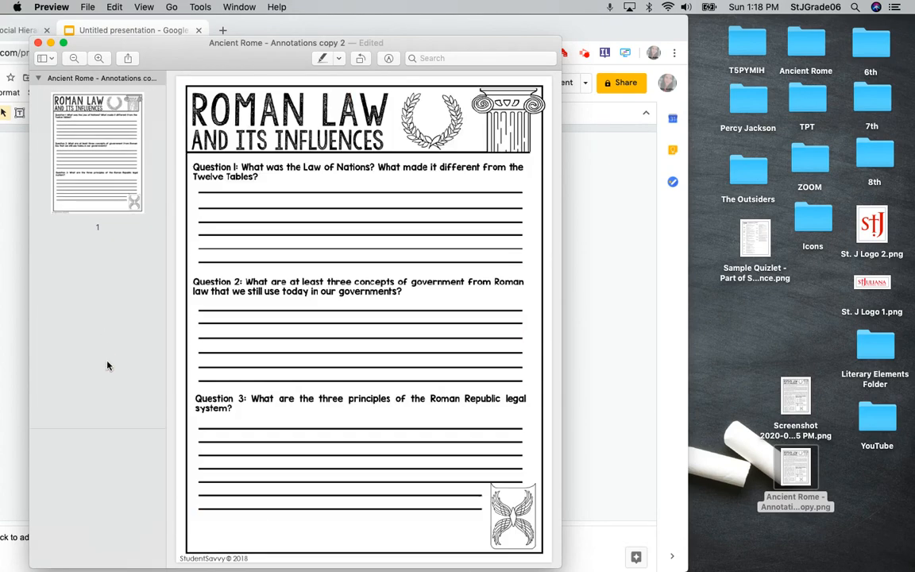
pyautogui.click(104, 316)
pyautogui.press('Delete')
pyautogui.click(91, 140)
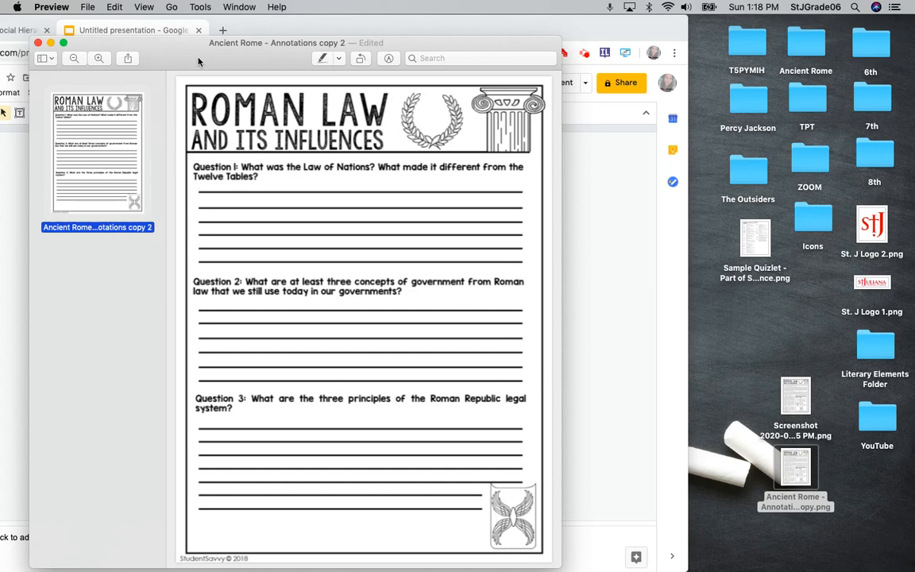
# Export the three-question page to the Desktop as the PNG image Ancient Rome - Annotations copy 2.png.
pyautogui.moveTo(198, 61); pyautogui.dragTo(251, 36)
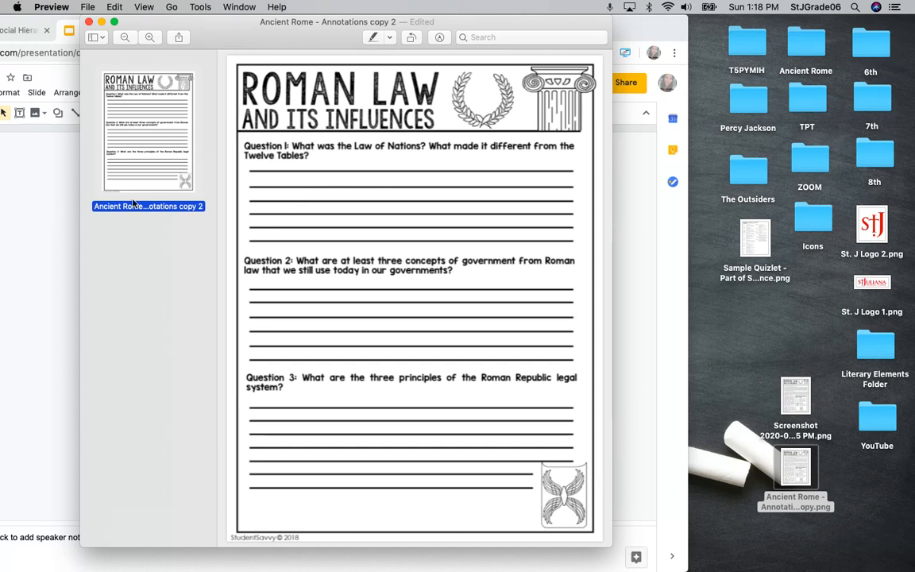
pyautogui.click(94, 6)
pyautogui.click(166, 330)
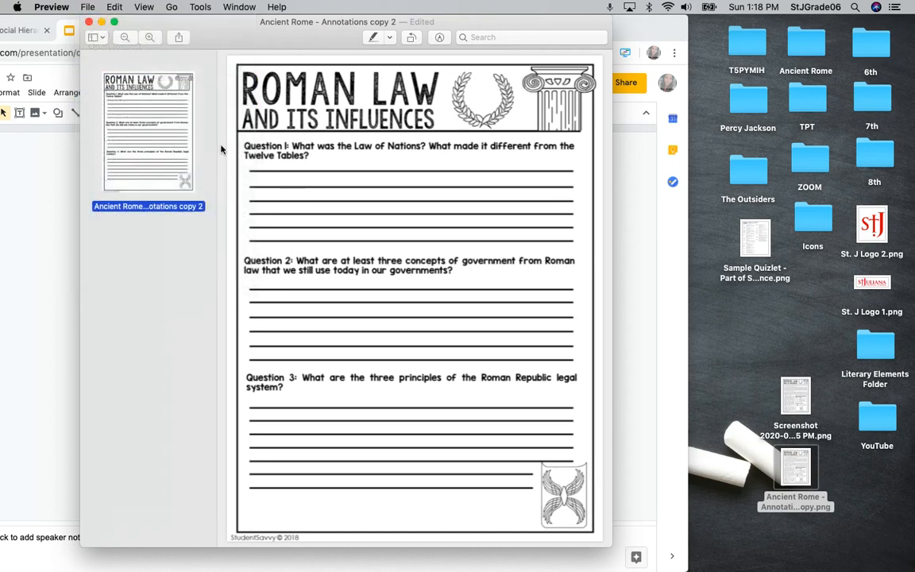
pyautogui.press('super+shift+4')
pyautogui.press('Escape')
pyautogui.click(87, 9)
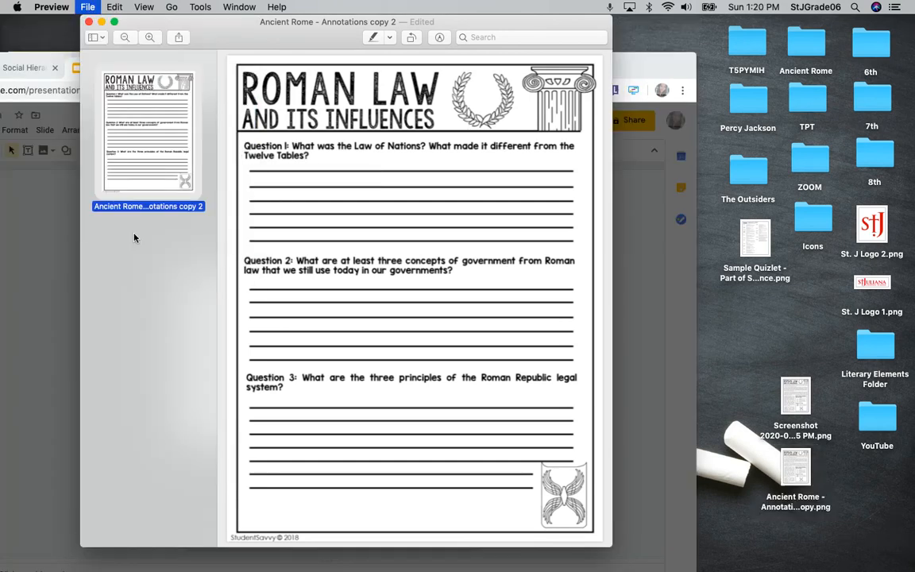
pyautogui.click(370, 253)
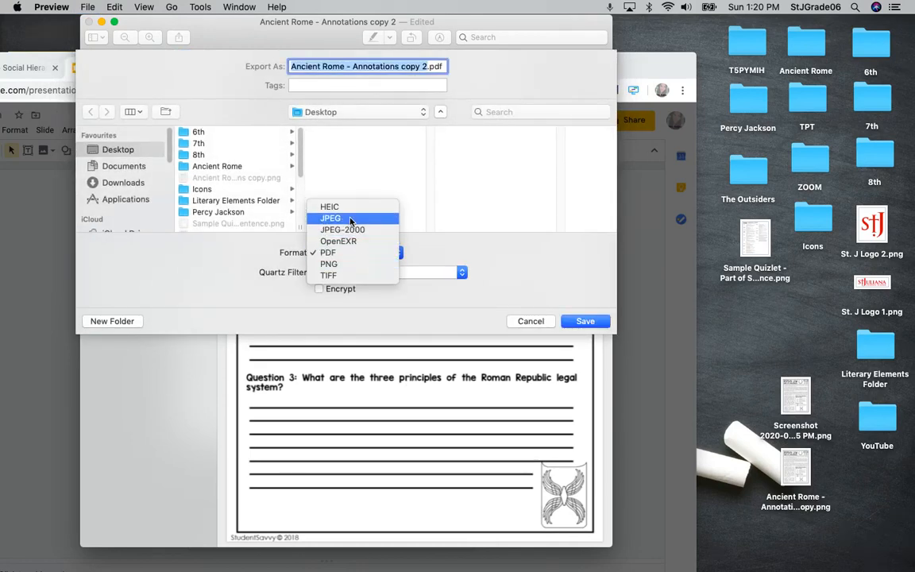
pyautogui.click(337, 264)
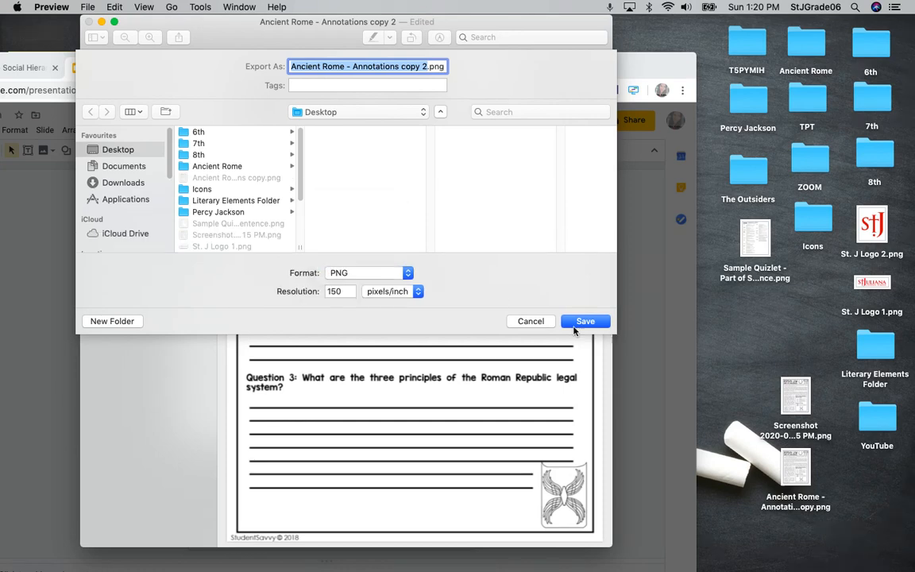
pyautogui.click(595, 324)
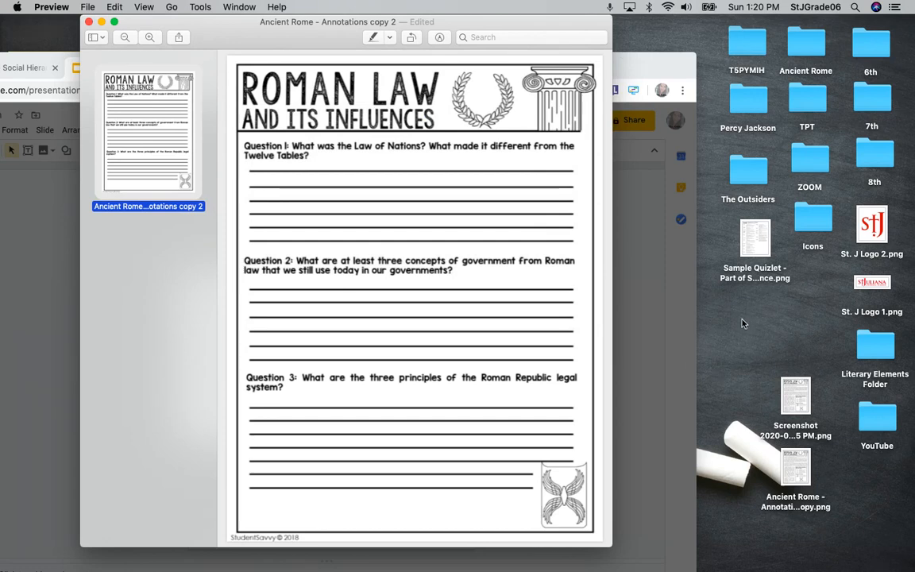
# Minimize the question-page PDF, then close the Background dialog and bring the whole untitled presentation window back into view.
pyautogui.click(101, 22)
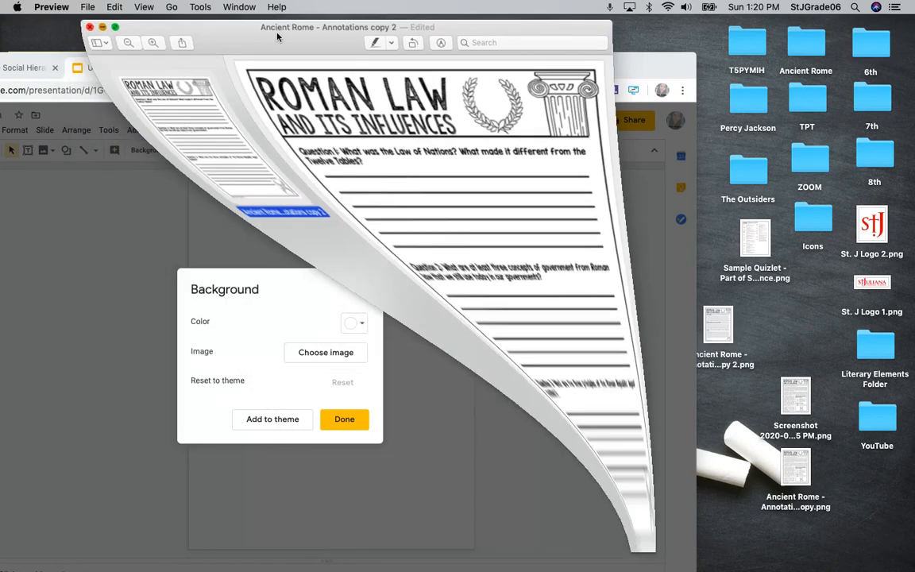
pyautogui.click(312, 278)
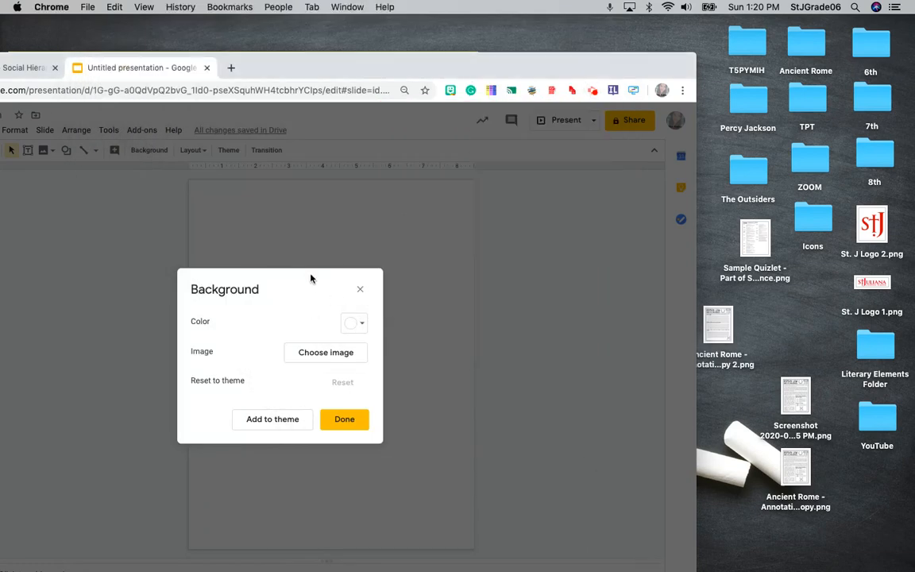
pyautogui.click(361, 289)
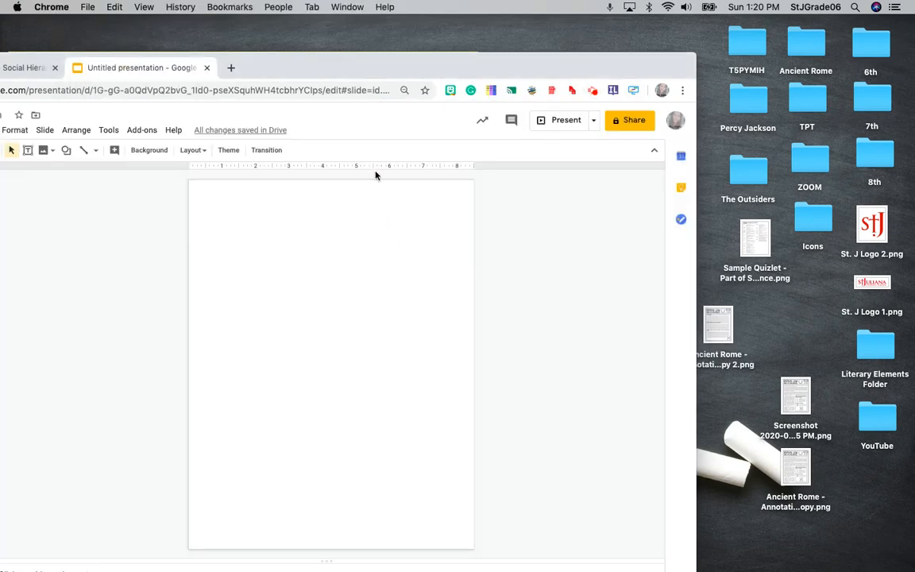
pyautogui.moveTo(254, 68); pyautogui.dragTo(433, 30)
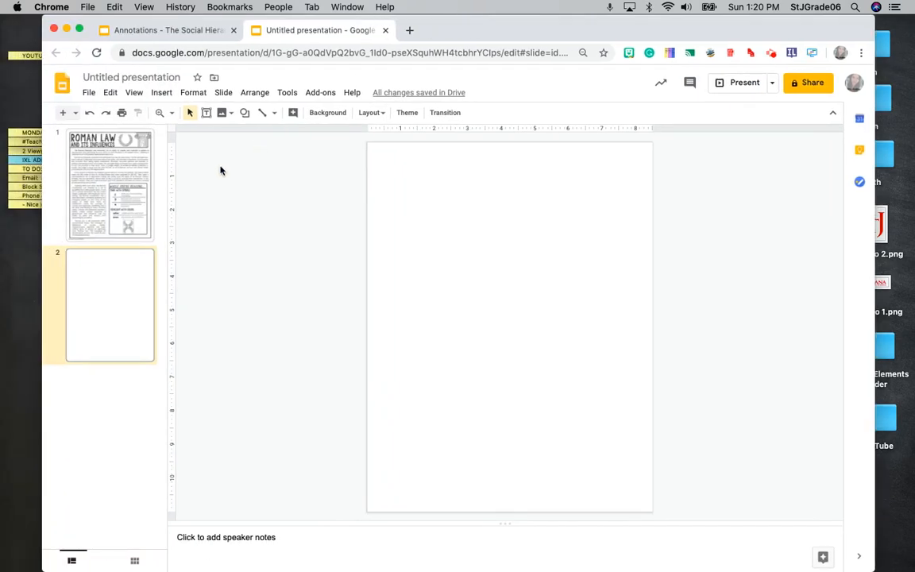
# Set the second slide's background to the image Ancient Rome - Annotations copy 2.png from the desktop.
pyautogui.click(79, 194)
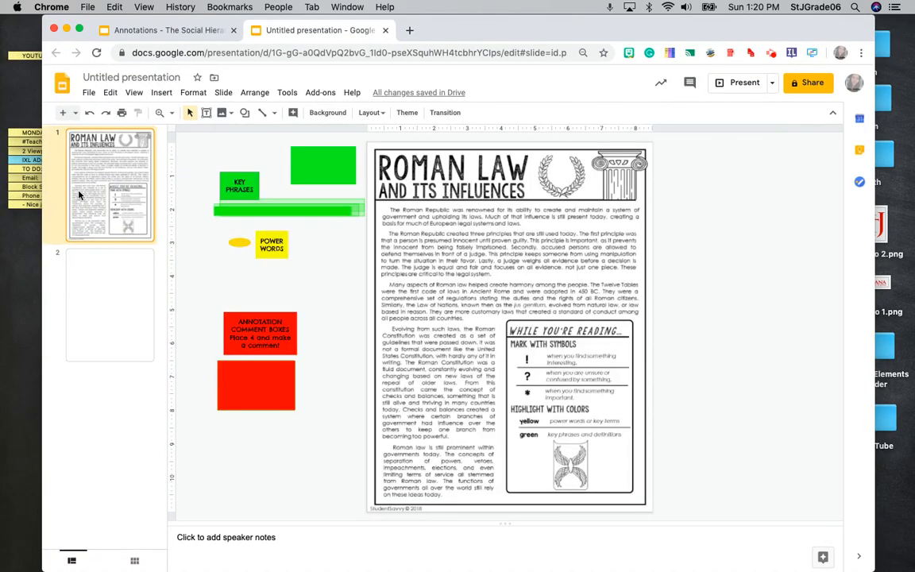
pyautogui.click(99, 306)
pyautogui.click(324, 112)
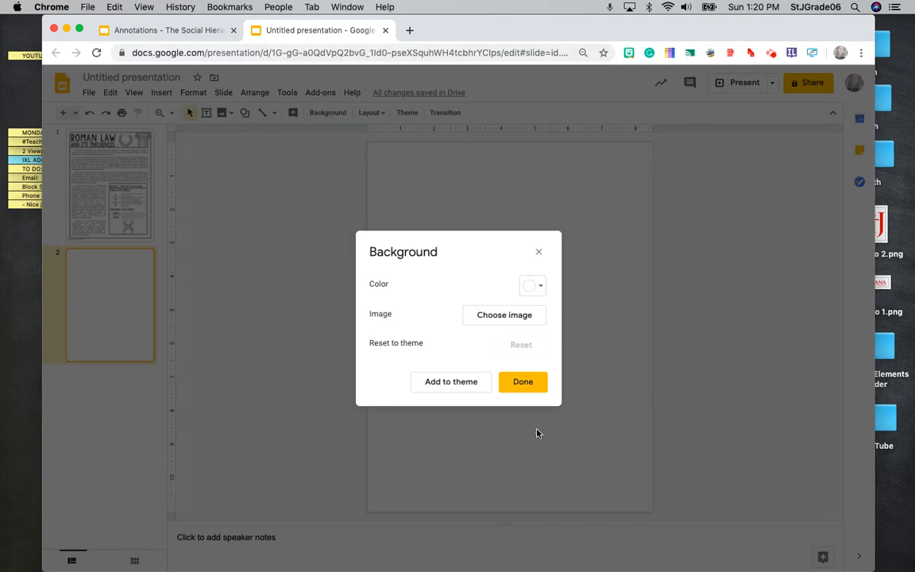
pyautogui.click(519, 311)
pyautogui.moveTo(623, 35); pyautogui.dragTo(310, 37)
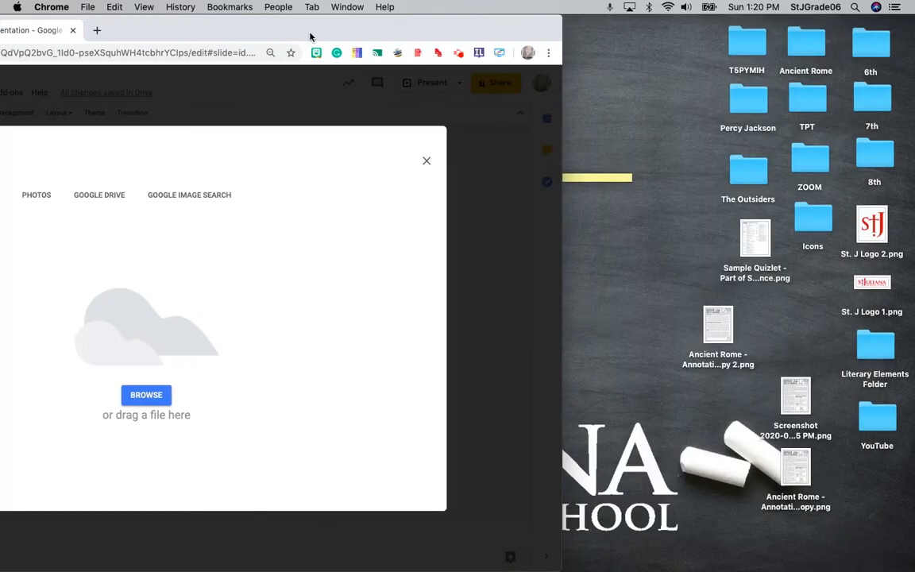
pyautogui.moveTo(732, 316); pyautogui.dragTo(300, 325)
pyautogui.moveTo(399, 31); pyautogui.dragTo(666, 30)
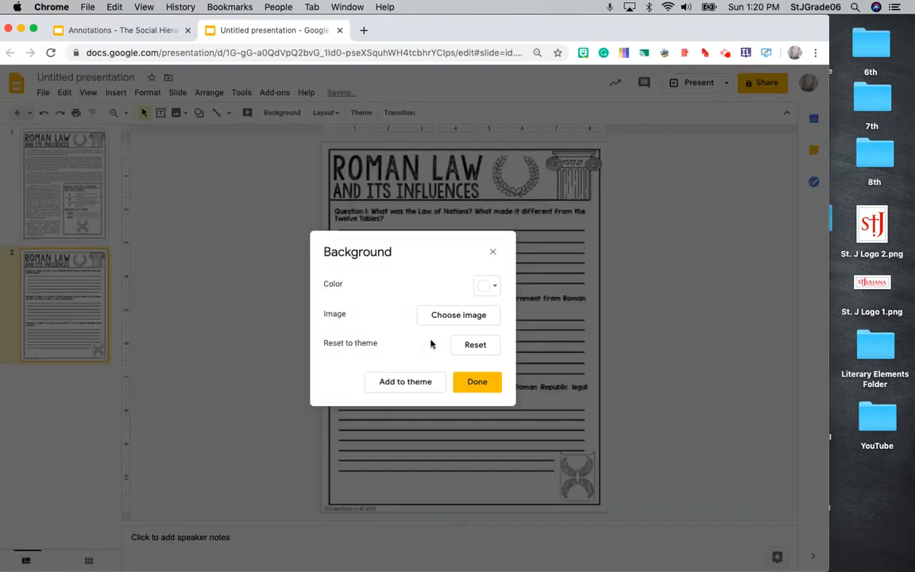
pyautogui.click(478, 382)
pyautogui.moveTo(378, 217); pyautogui.dragTo(435, 267)
pyautogui.moveTo(463, 351); pyautogui.dragTo(478, 396)
pyautogui.moveTo(392, 219); pyautogui.dragTo(492, 391)
pyautogui.moveTo(423, 225); pyautogui.dragTo(524, 386)
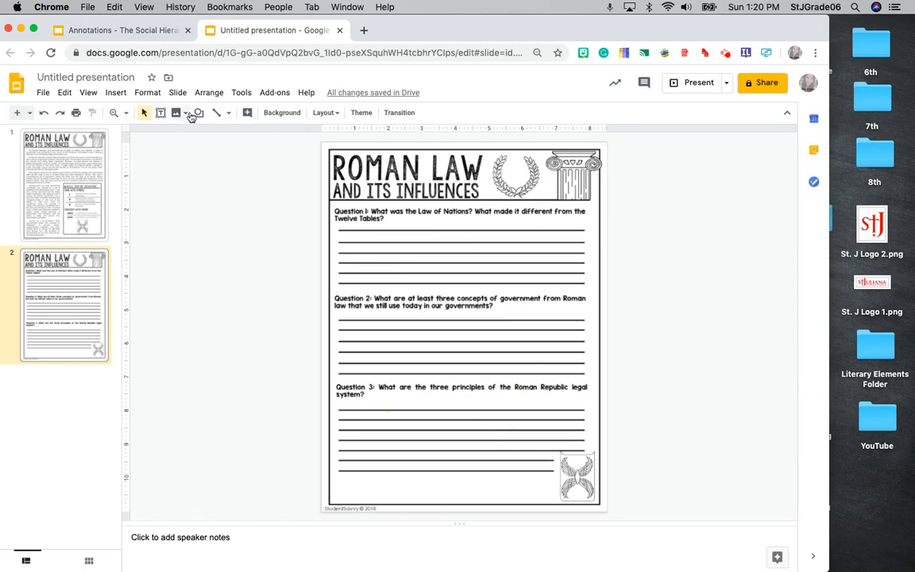
# Draw a text box covering the answer lines under Question 1 and give it a white fill.
pyautogui.click(160, 112)
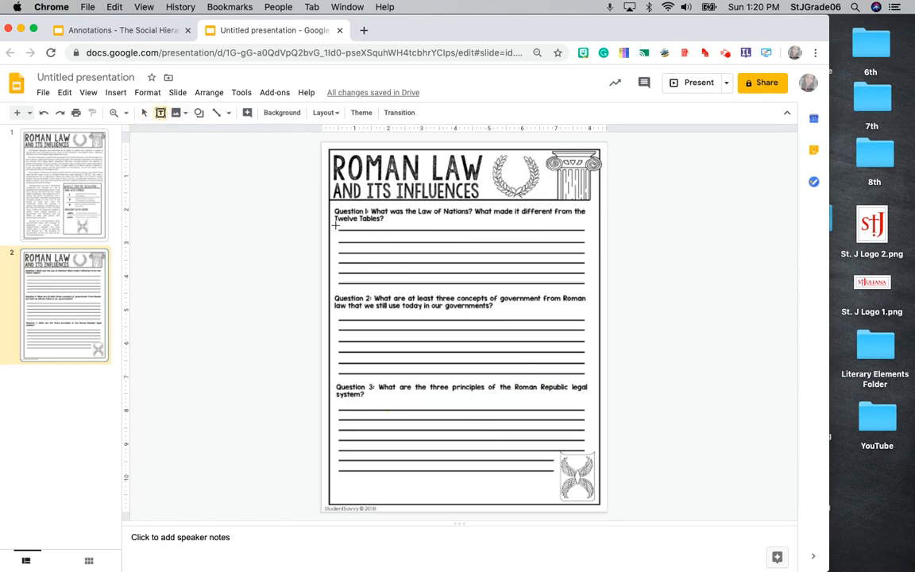
pyautogui.moveTo(334, 223); pyautogui.dragTo(592, 288)
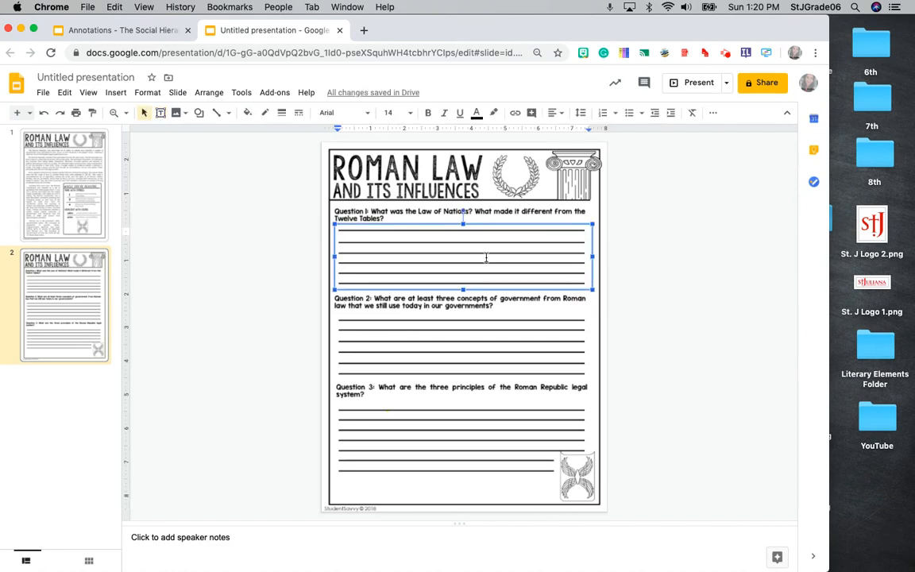
pyautogui.write('rwahnajsfnatjsfnatjdfnaeh')
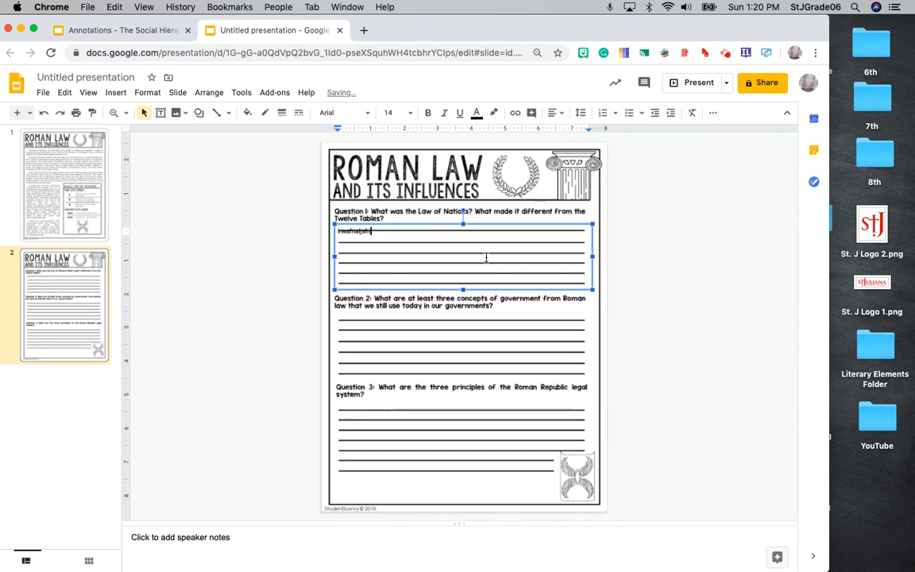
pyautogui.press('BackSpace')
pyautogui.click(249, 114)
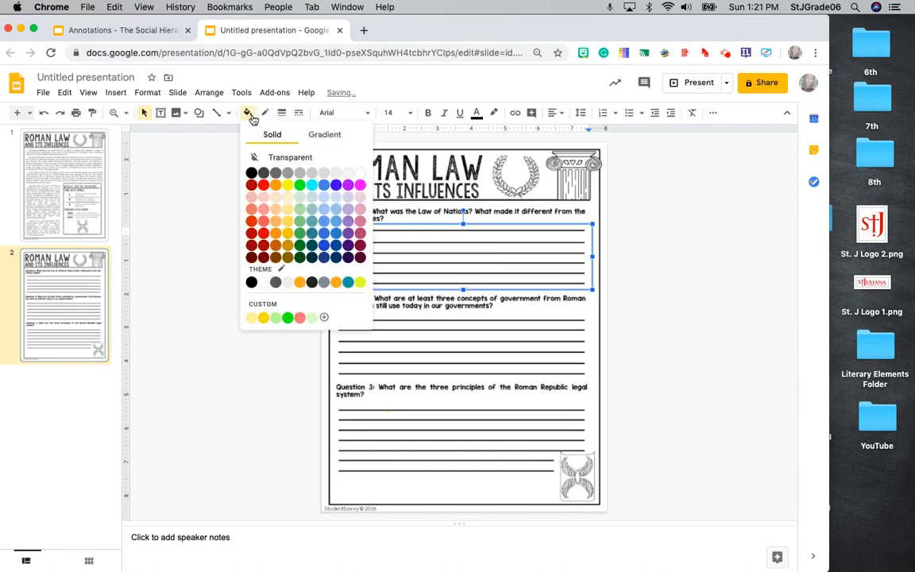
pyautogui.click(361, 174)
# Try a yellow fill on the Question 1 text box and set it back to white.
pyautogui.click(247, 113)
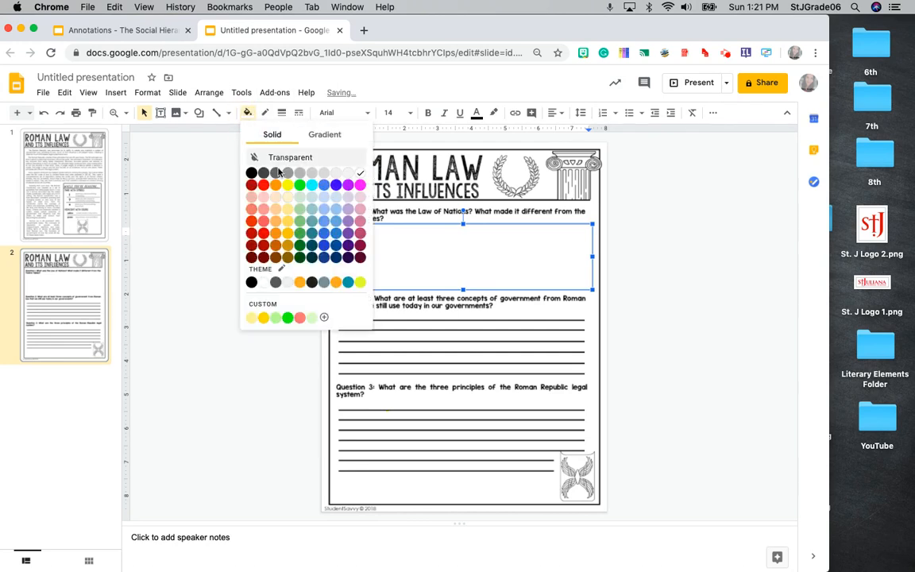
pyautogui.click(287, 184)
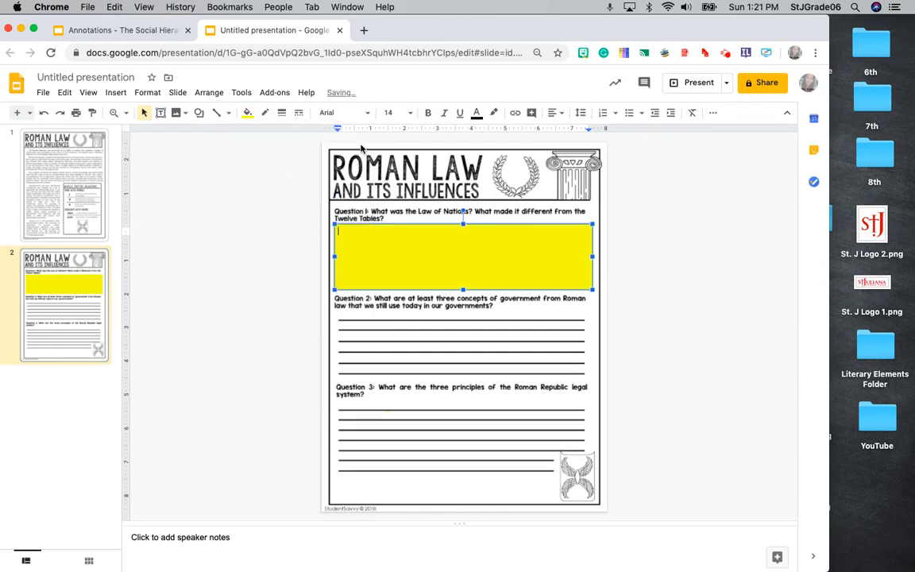
pyautogui.click(248, 113)
pyautogui.click(359, 175)
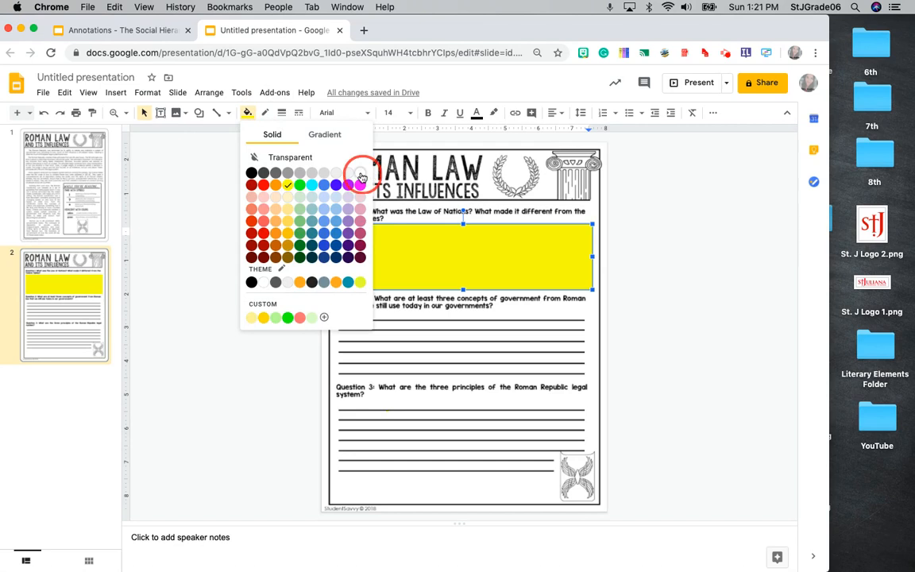
# Enter "Type your answers here:" in the Question 1 text box and format the text as bold red.
pyautogui.click(393, 113)
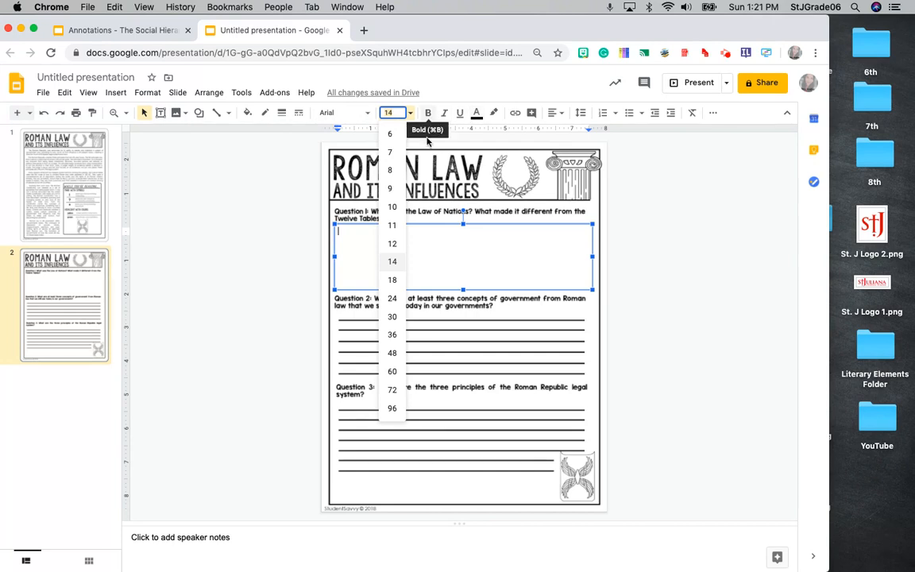
pyautogui.click(471, 246)
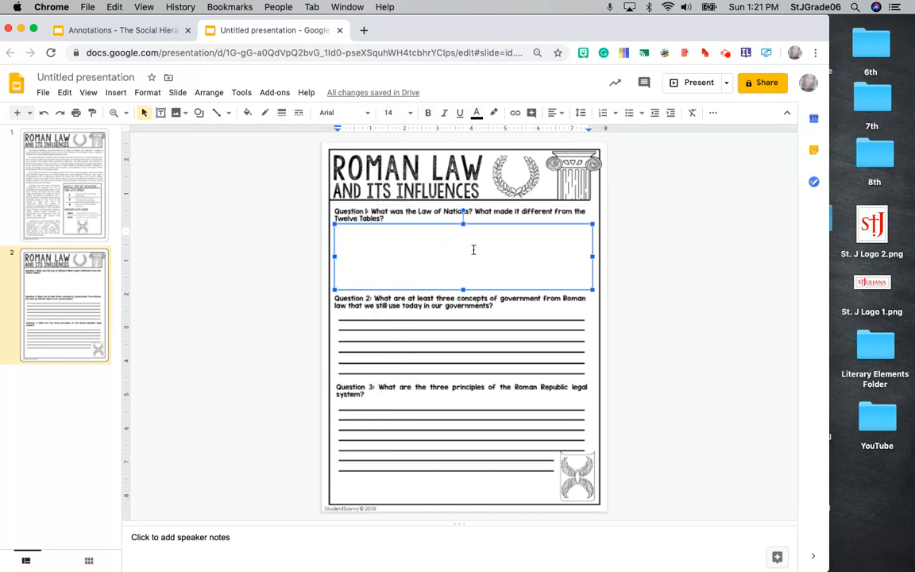
pyautogui.write('Type your answers here:')
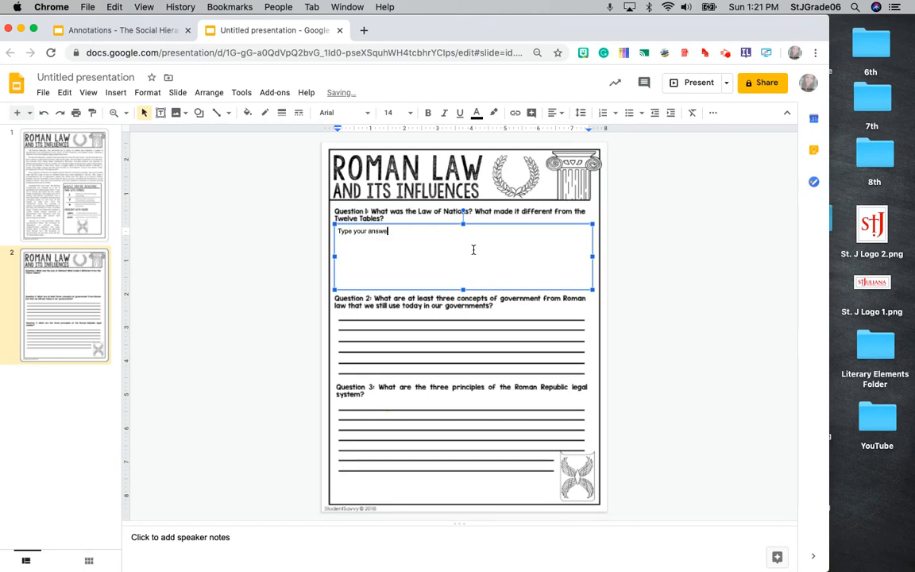
pyautogui.tripleClick(414, 230)
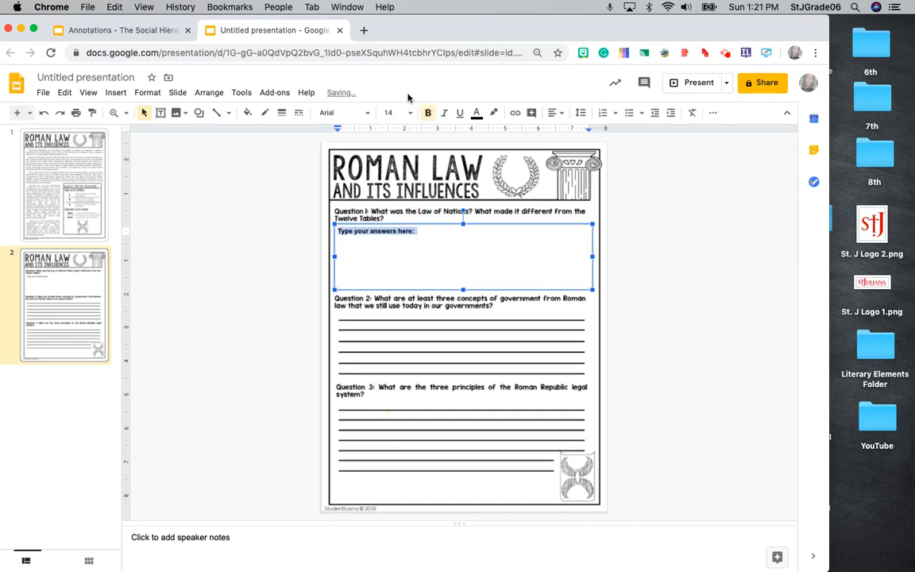
pyautogui.click(428, 112)
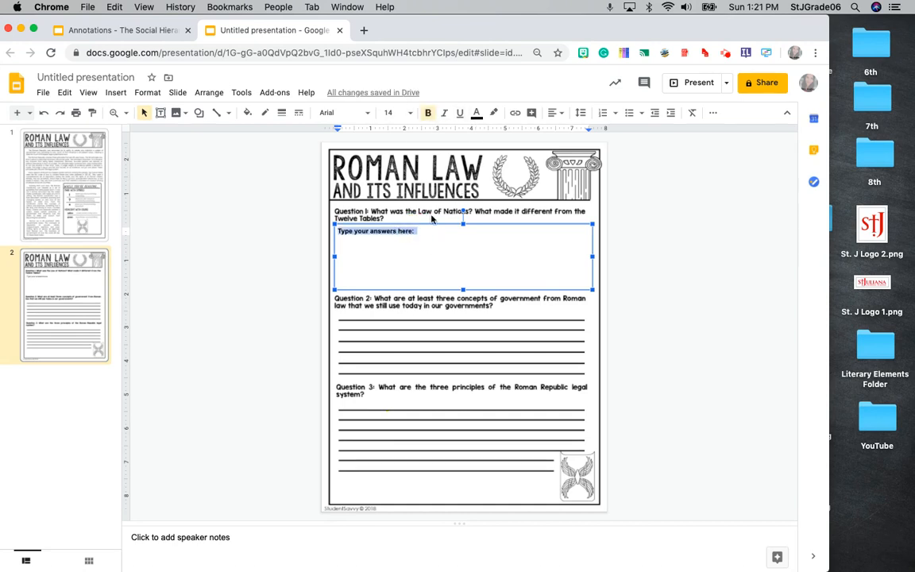
pyautogui.click(478, 114)
pyautogui.click(490, 147)
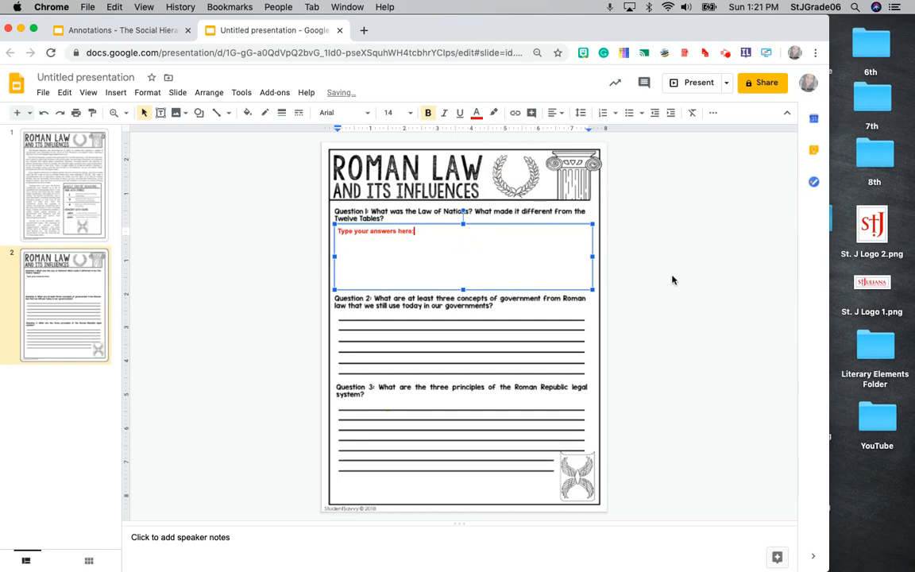
pyautogui.click(661, 253)
# Duplicate the Question 1 answer box twice and place the copies over the answer lines under Questions 2 and 3.
pyautogui.click(471, 252)
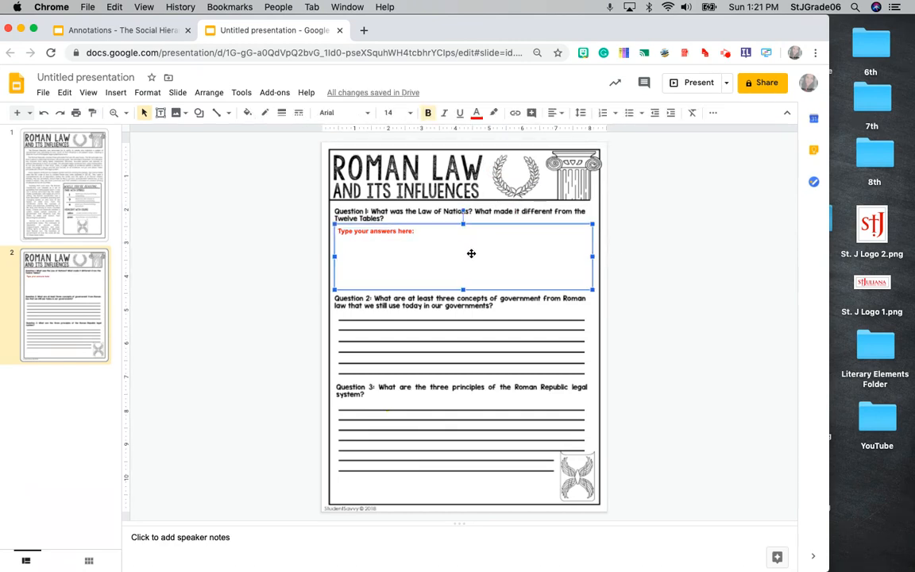
pyautogui.click(454, 351)
pyautogui.press('super+v')
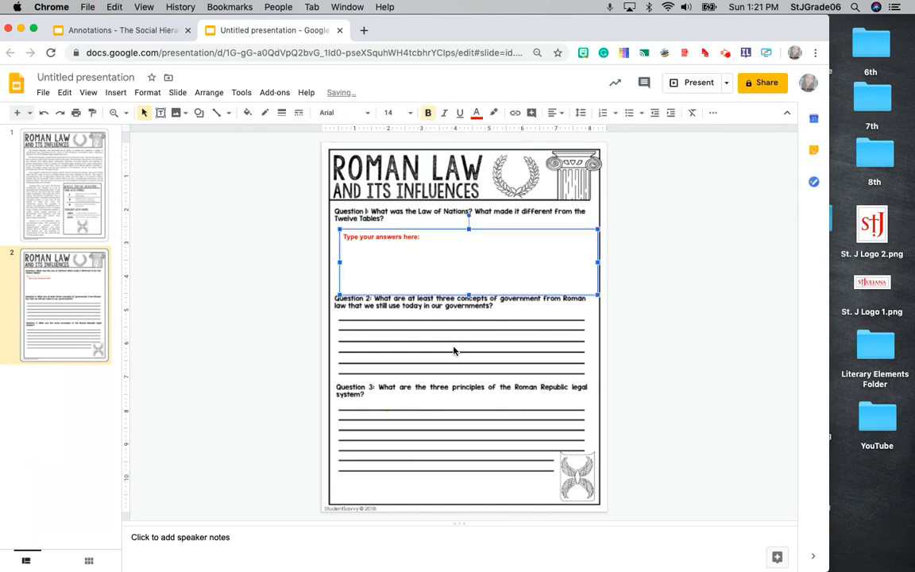
pyautogui.moveTo(456, 267); pyautogui.dragTo(439, 426)
pyautogui.press('super+v')
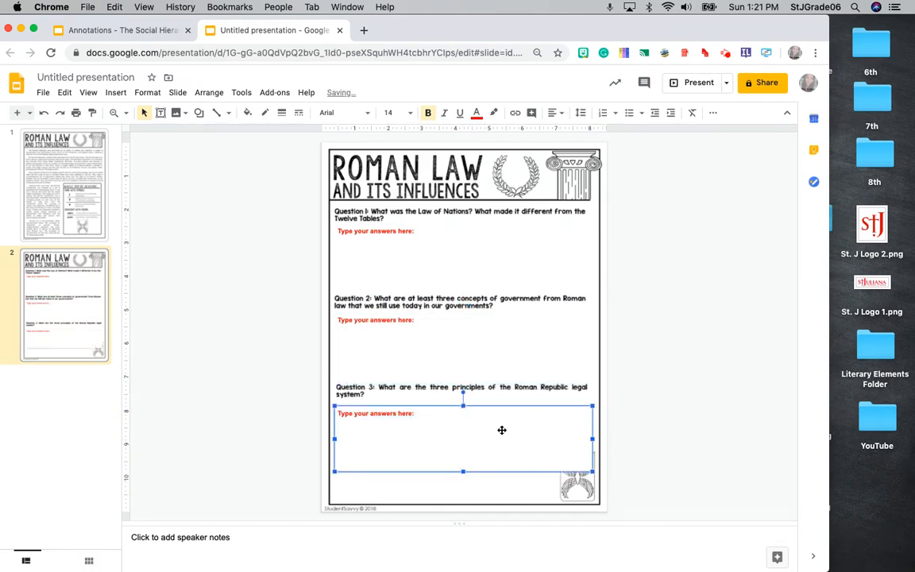
pyautogui.click(578, 485)
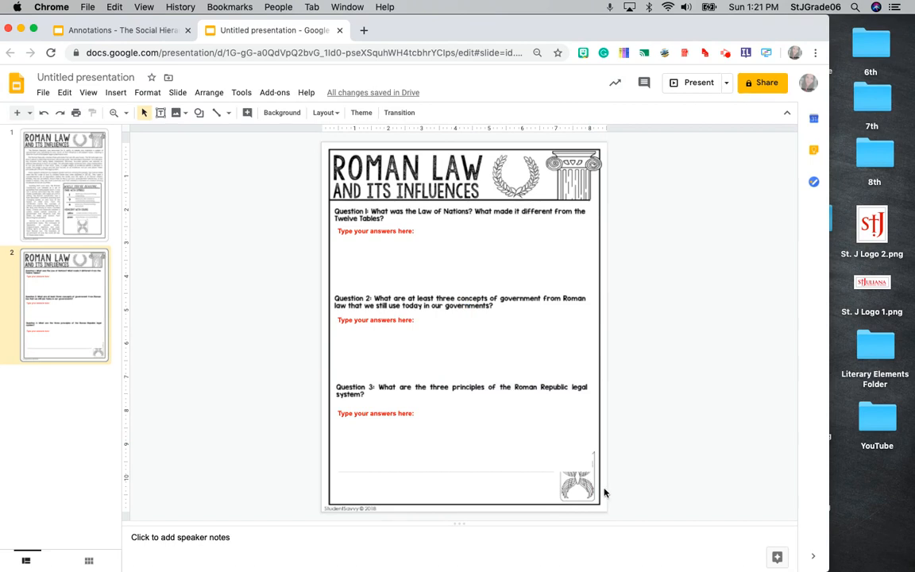